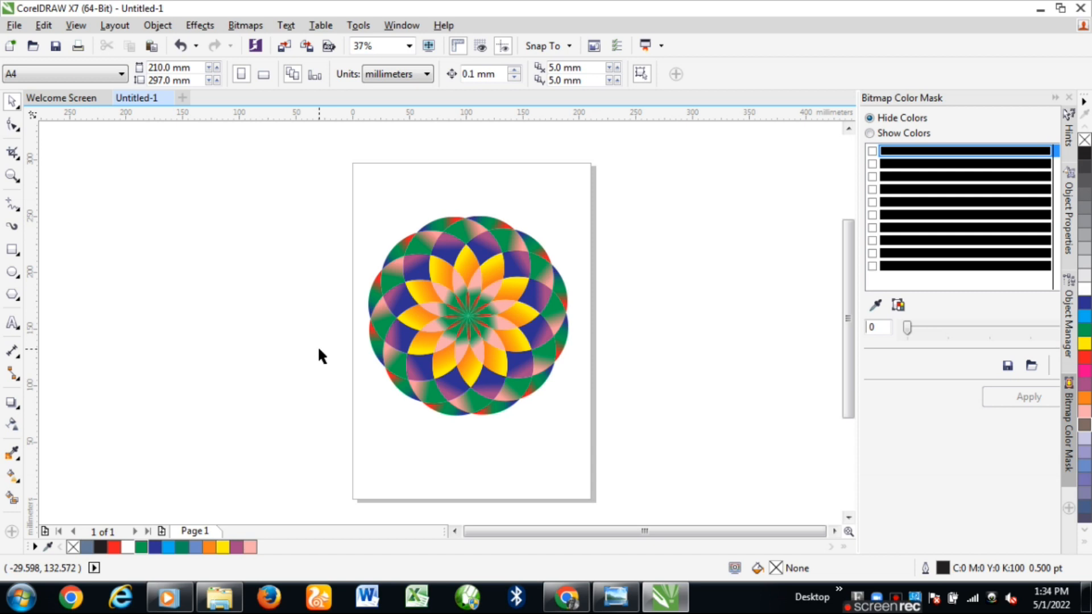
Move the whole coloured flower design, all 12 objects, off the page into the empty space beside its left edge
{"action": "left_click_drag", "start_coordinate": [307, 173], "coordinate": [631, 403]}
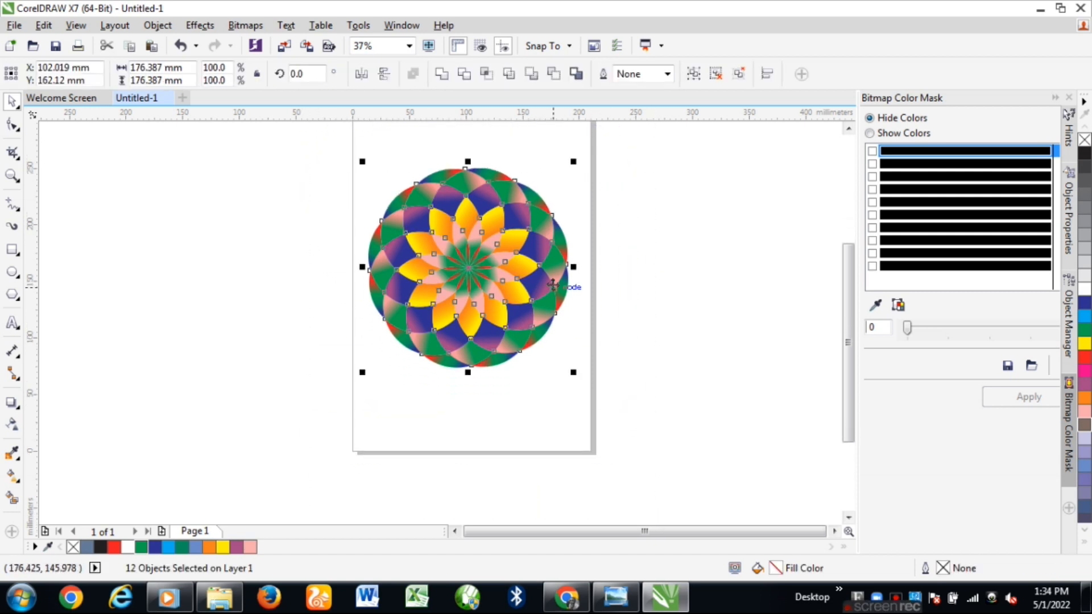
{"action": "left_click", "coordinate": [848, 129]}
{"action": "left_click_drag", "start_coordinate": [445, 321], "coordinate": [220, 299]}
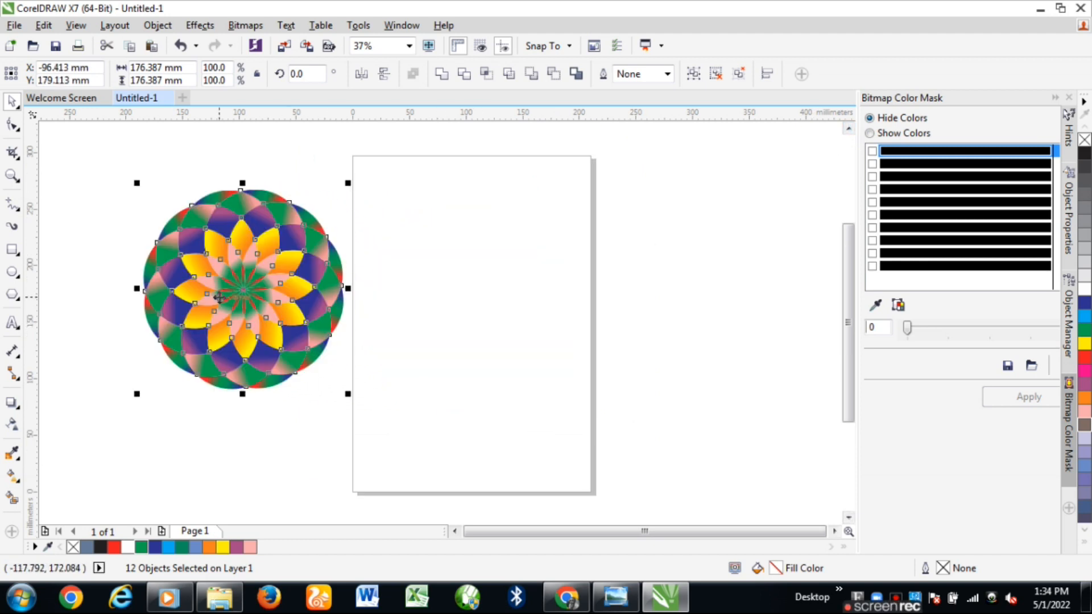
{"action": "left_click", "coordinate": [274, 444]}
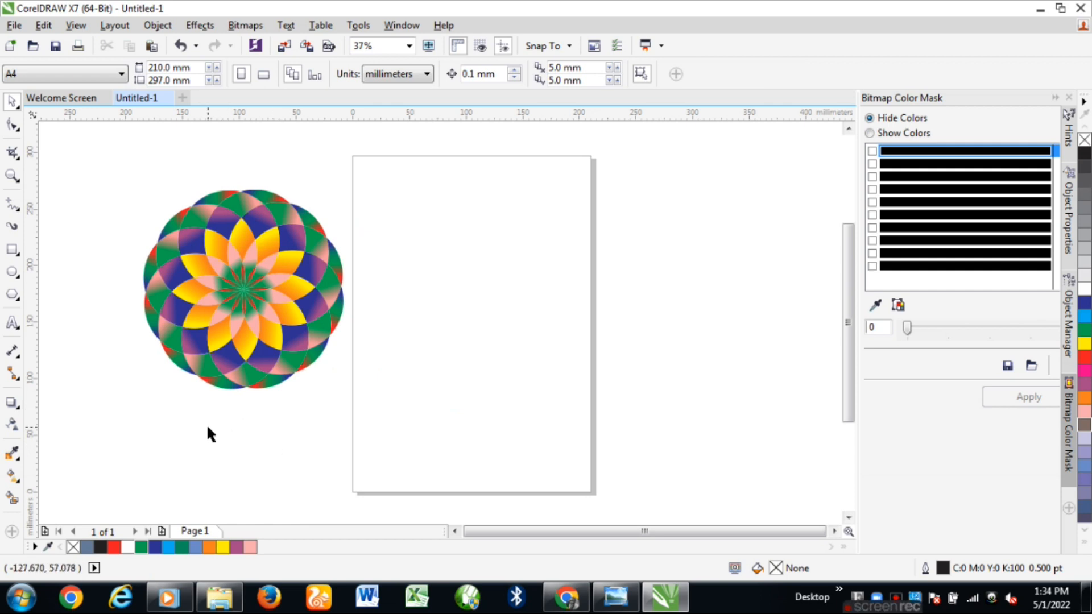
{"action": "scroll", "coordinate": [239, 292], "scroll_direction": "up", "scroll_amount": 2}
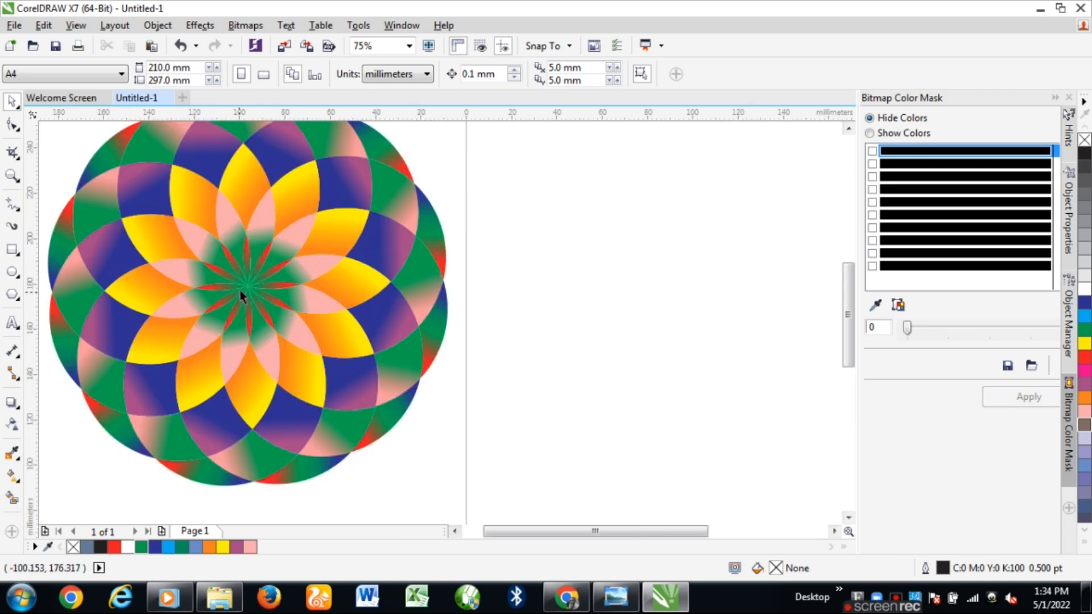
{"action": "scroll", "coordinate": [310, 305], "scroll_direction": "down", "scroll_amount": 2}
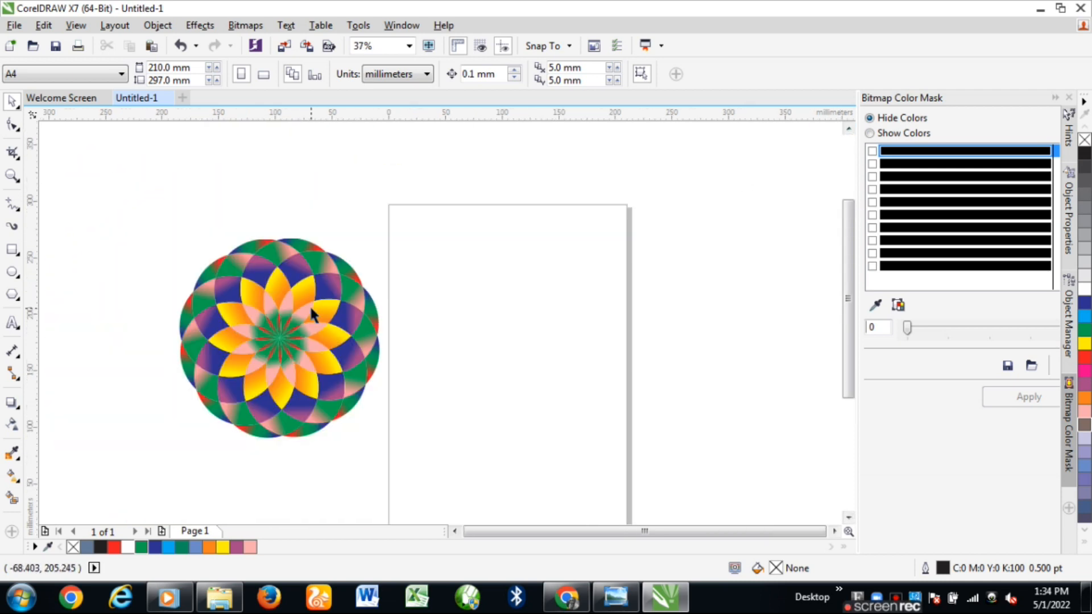
Draw a circle about 128 mm in diameter near the middle of the page
{"action": "left_click", "coordinate": [12, 273]}
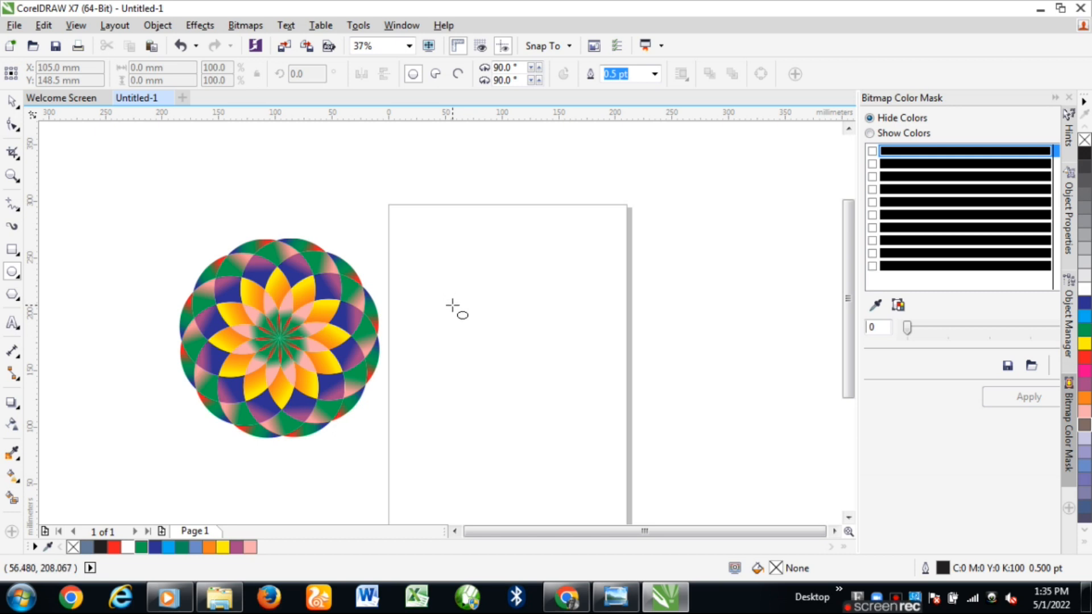
{"action": "left_click_drag", "start_coordinate": [446, 286], "coordinate": [573, 430]}
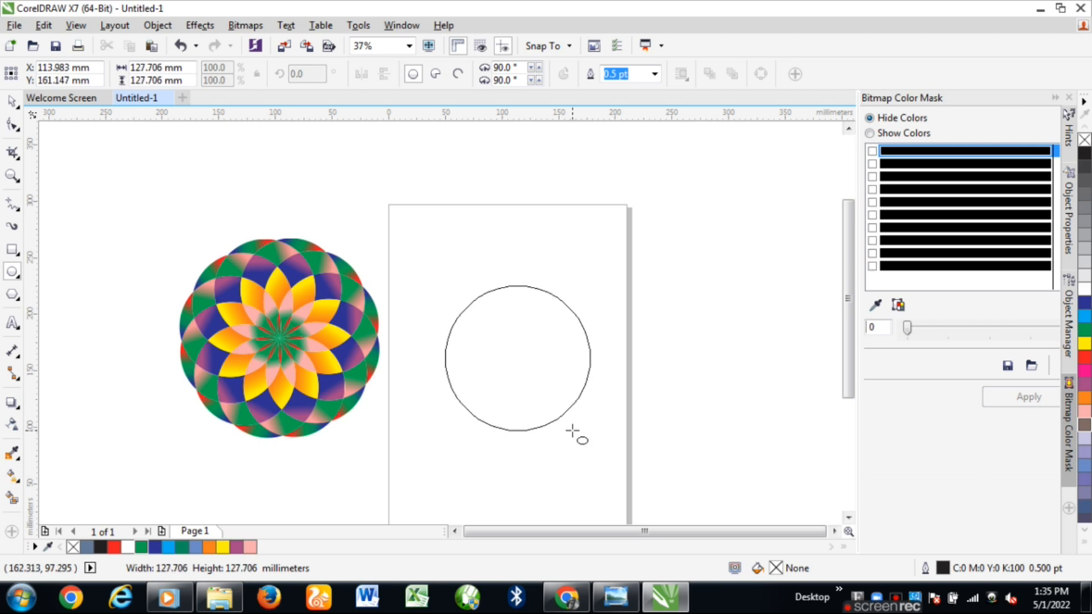
{"action": "left_click_drag", "start_coordinate": [572, 431], "coordinate": [574, 431]}
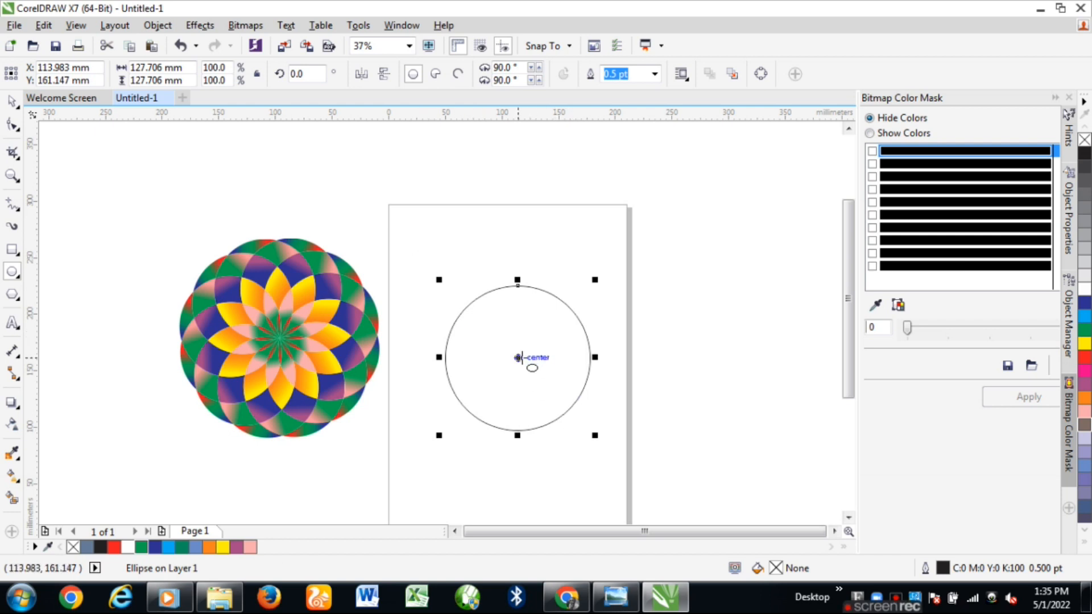
Move the circle up the page so its centre is at about X 111.5 mm, Y 187.6 mm
{"action": "left_click_drag", "start_coordinate": [520, 359], "coordinate": [515, 336]}
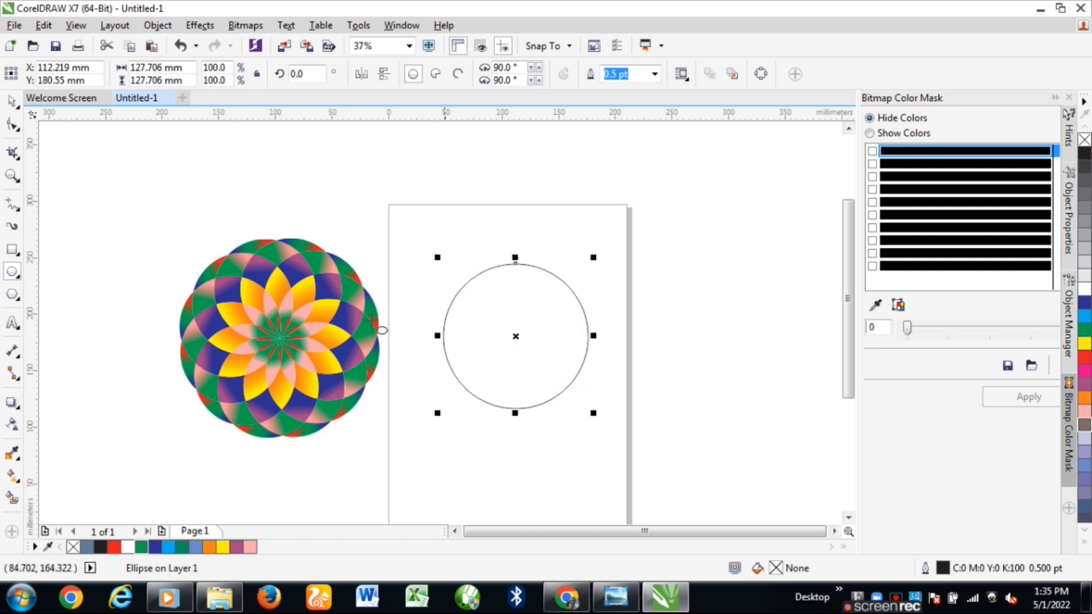
{"action": "left_click", "coordinate": [12, 100]}
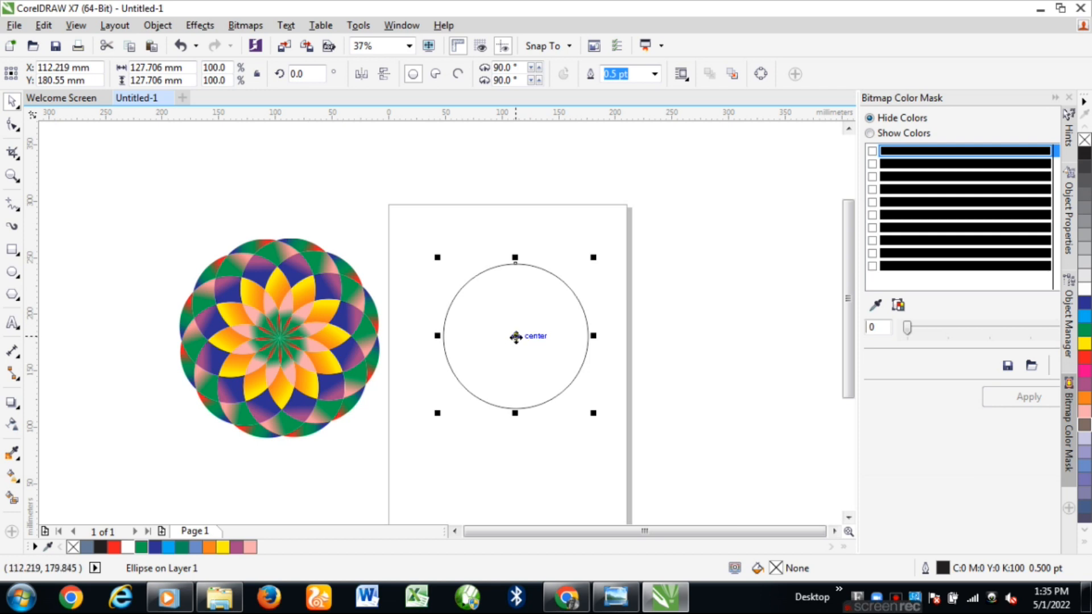
{"action": "left_click", "coordinate": [515, 335]}
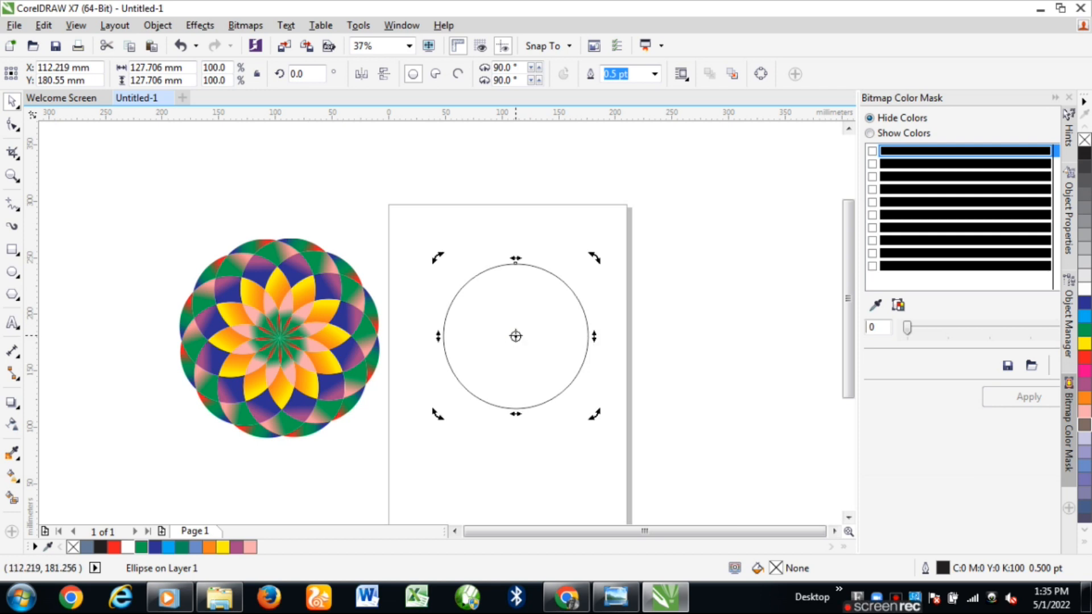
{"action": "left_click", "coordinate": [487, 447]}
{"action": "left_click", "coordinate": [536, 333]}
{"action": "mouse_move", "coordinate": [512, 317]}
{"action": "left_mouse_down"}
{"action": "mouse_move", "coordinate": [513, 295]}
{"action": "mouse_move", "coordinate": [529, 288]}
{"action": "mouse_move", "coordinate": [515, 309]}
{"action": "left_mouse_up"}
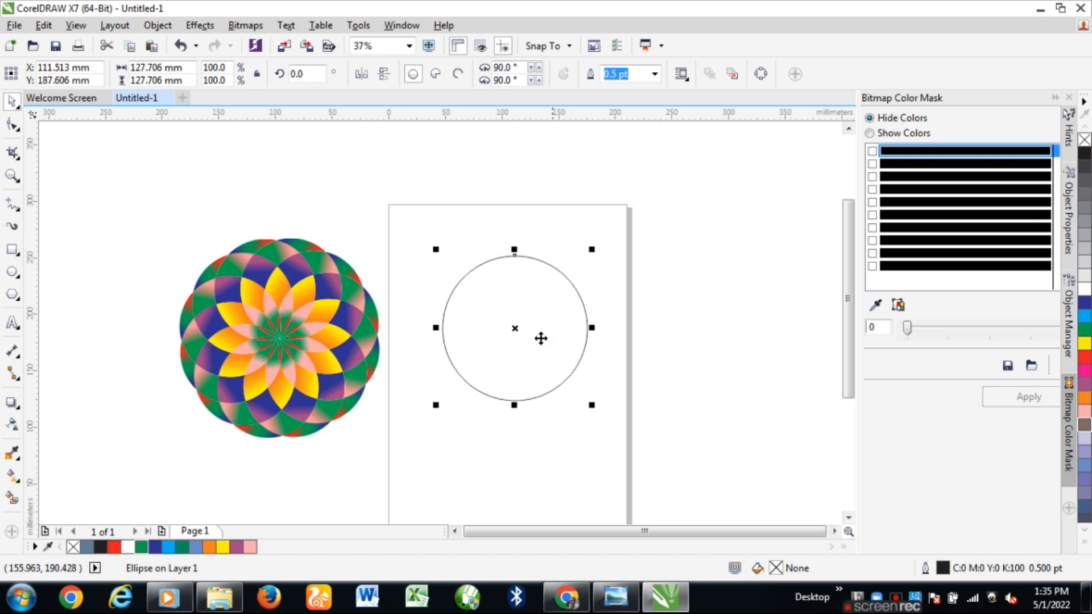
Rotate the circle to about 78° and place its rotation centre on the lower-left part of its outline
{"action": "left_click", "coordinate": [563, 309]}
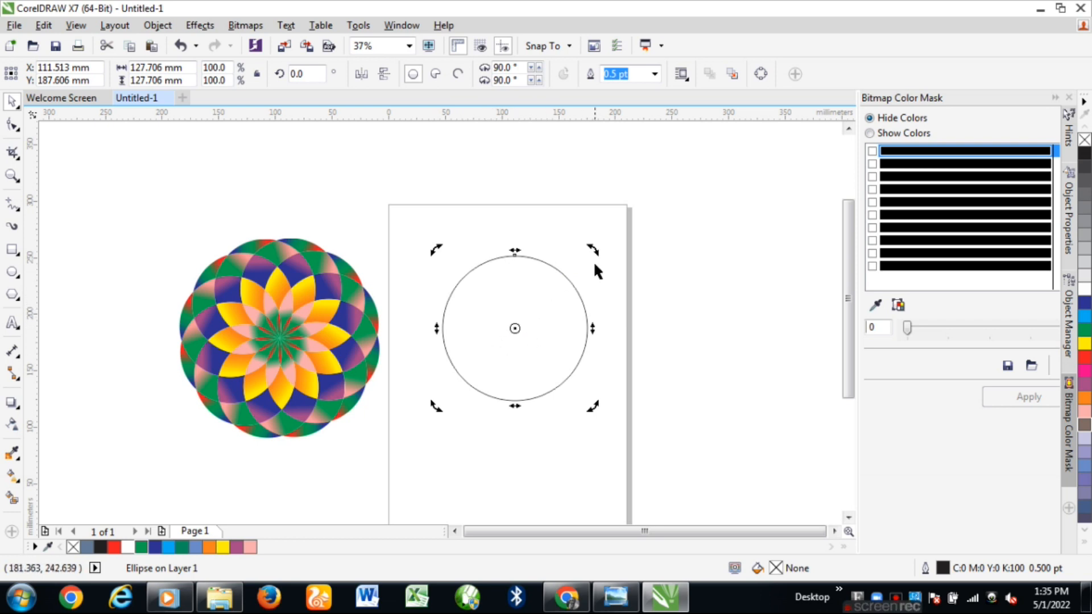
{"action": "left_click_drag", "start_coordinate": [592, 253], "coordinate": [487, 239]}
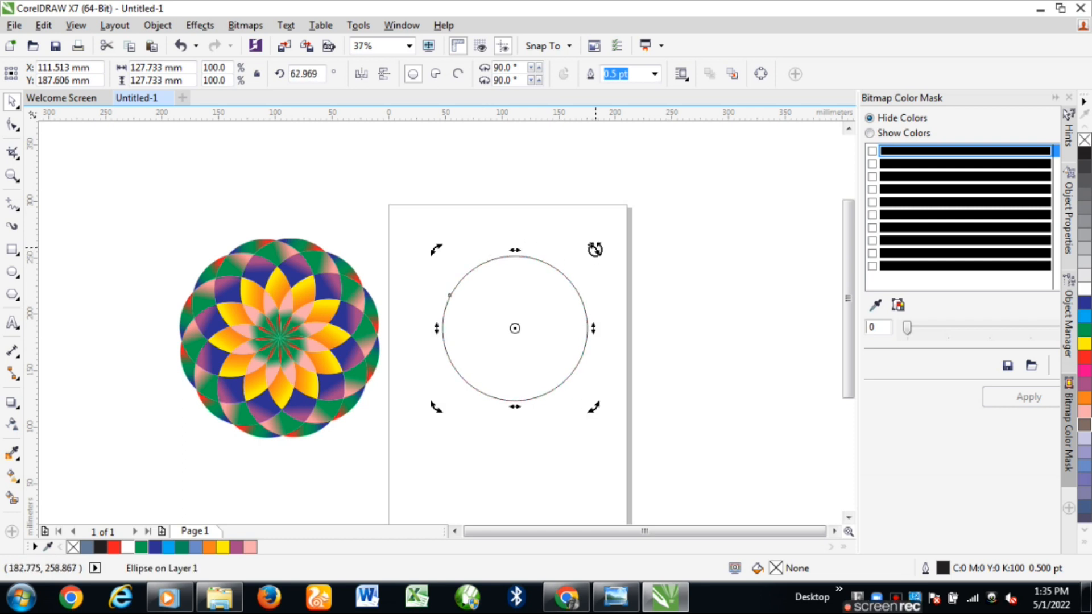
{"action": "left_click_drag", "start_coordinate": [595, 250], "coordinate": [564, 230]}
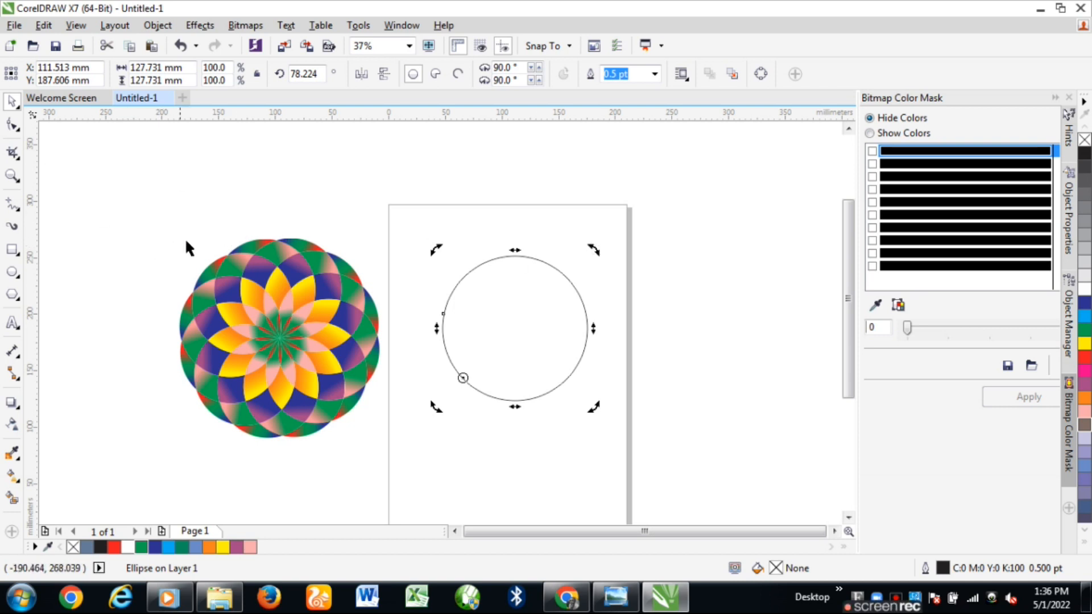
Move the coloured flower design farther left, well clear of the page
{"action": "left_click", "coordinate": [263, 290]}
{"action": "left_click_drag", "start_coordinate": [103, 187], "coordinate": [417, 505]}
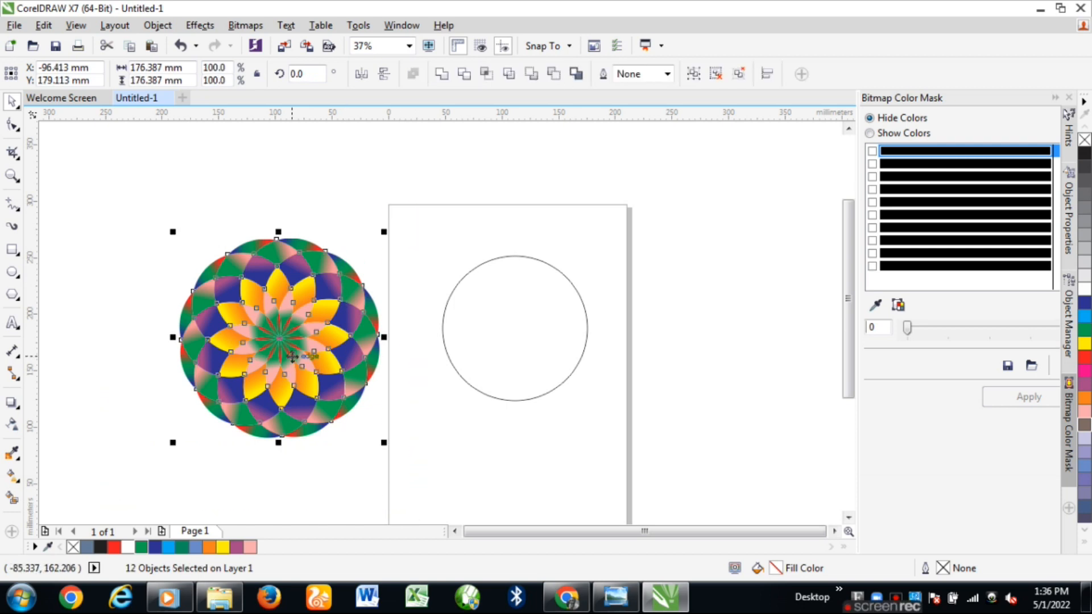
{"action": "left_click_drag", "start_coordinate": [353, 348], "coordinate": [112, 313]}
Make a copy of the circle rotated 30° clockwise about the rotation centre on its outline
{"action": "left_click", "coordinate": [449, 328]}
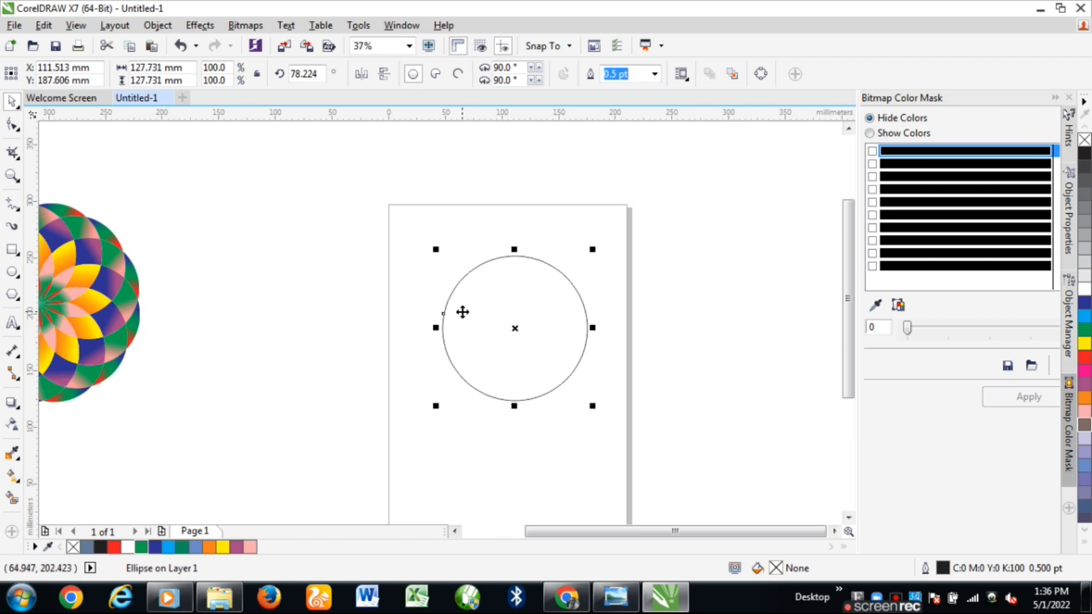
{"action": "left_click", "coordinate": [512, 328]}
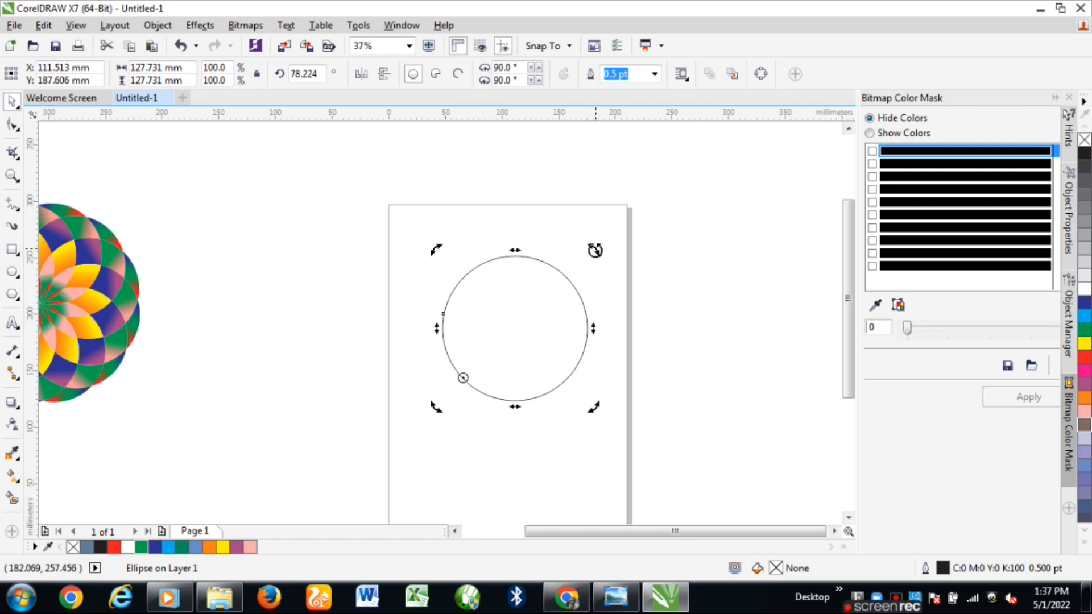
{"action": "left_click_drag", "start_coordinate": [596, 251], "coordinate": [637, 318]}
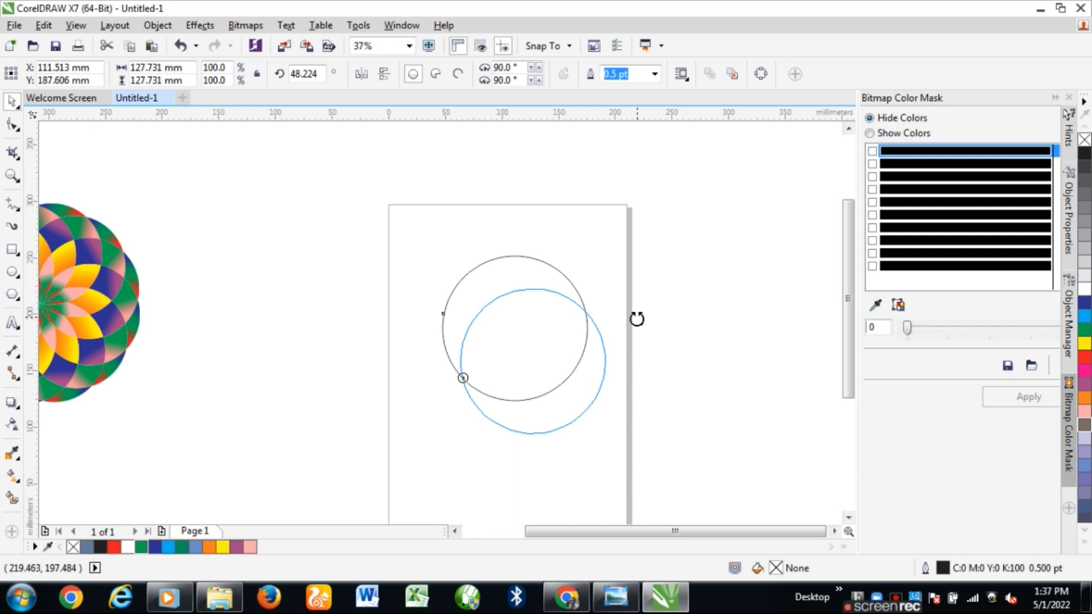
{"action": "left_click_drag", "start_coordinate": [637, 319], "coordinate": [637, 319]}
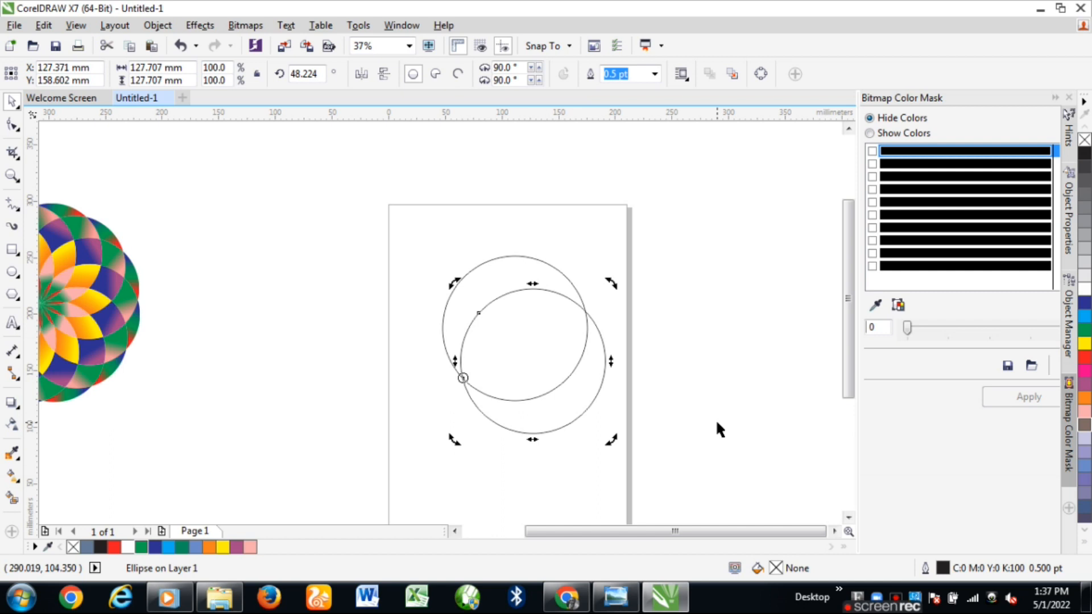
Repeat the rotated copy until the overlapping circles go all the way around the shared centre point
{"action": "key", "text": "ctrl+r"}
{"action": "key", "text": "ctrl+r"}
{"action": "key", "text": "ctrl+r"}
{"action": "key", "text": "ctrl+r"}
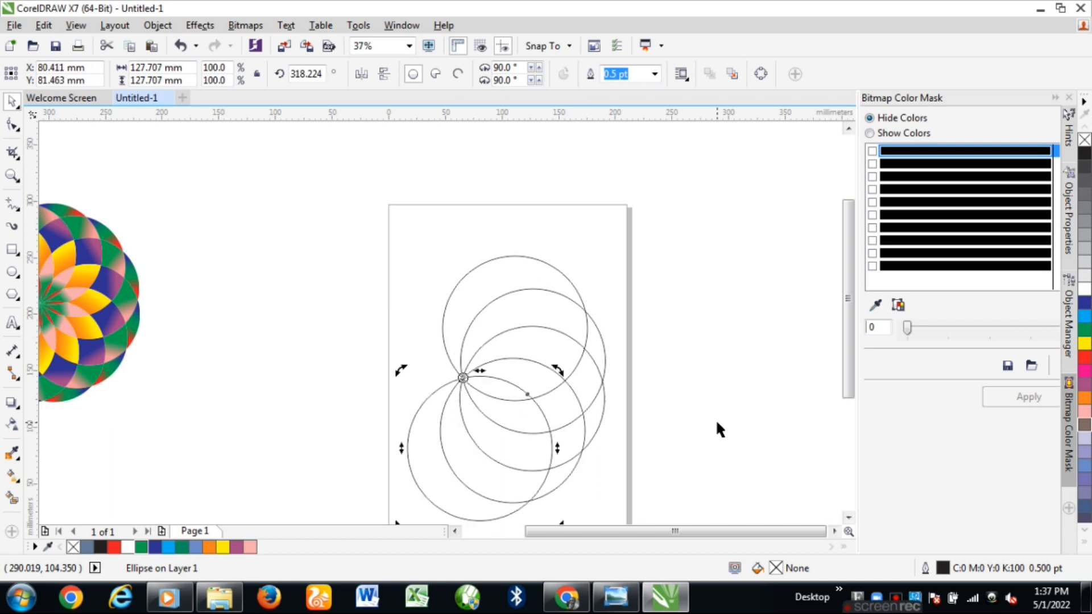
{"action": "key", "text": "ctrl+r"}
{"action": "key", "text": "ctrl+r"}
{"action": "key", "text": "ctrl+r"}
{"action": "key", "text": "ctrl+r"}
{"action": "key", "text": "ctrl+r"}
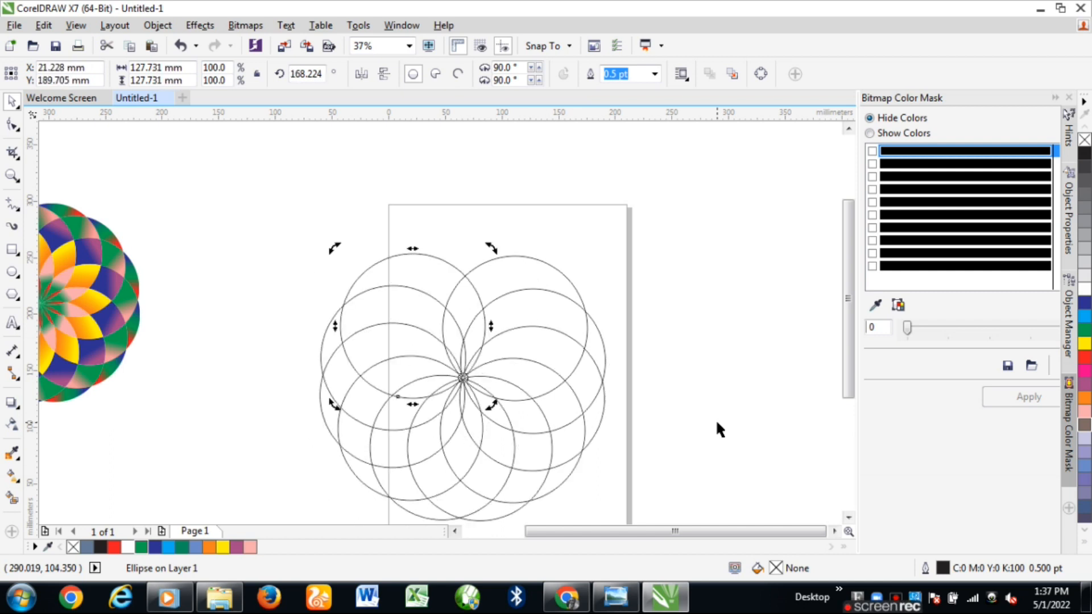
{"action": "key", "text": "ctrl+r"}
{"action": "key", "text": "ctrl+r"}
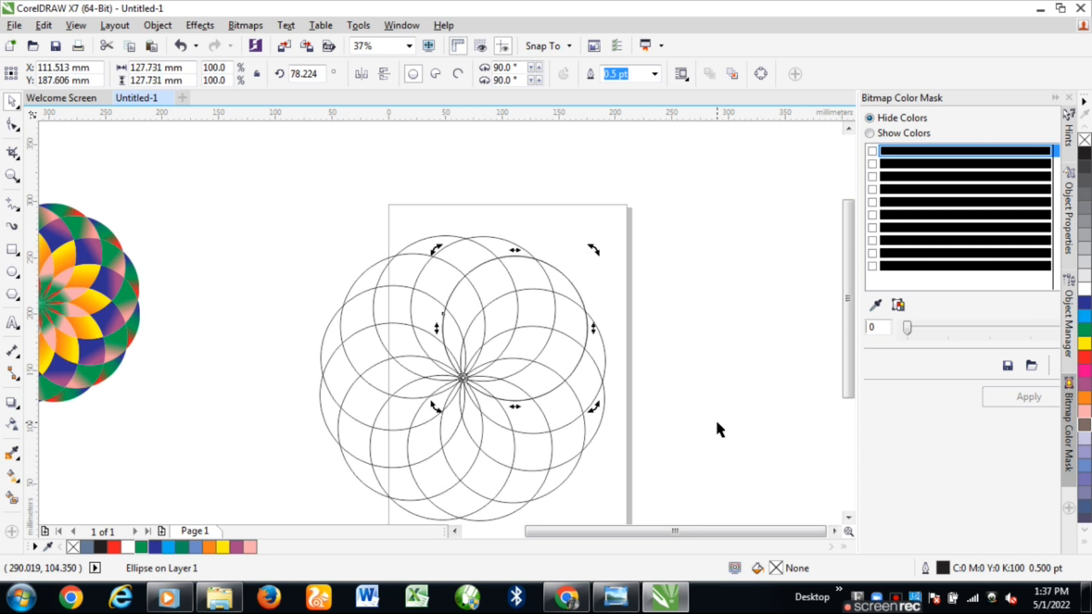
Undo the repeated circle copies back to the original circle and its first rotated copy
{"action": "key", "text": "ctrl+z"}
{"action": "key", "text": "ctrl+z"}
{"action": "key", "text": "ctrl+z"}
{"action": "key", "text": "ctrl+z"}
{"action": "key", "text": "ctrl+z"}
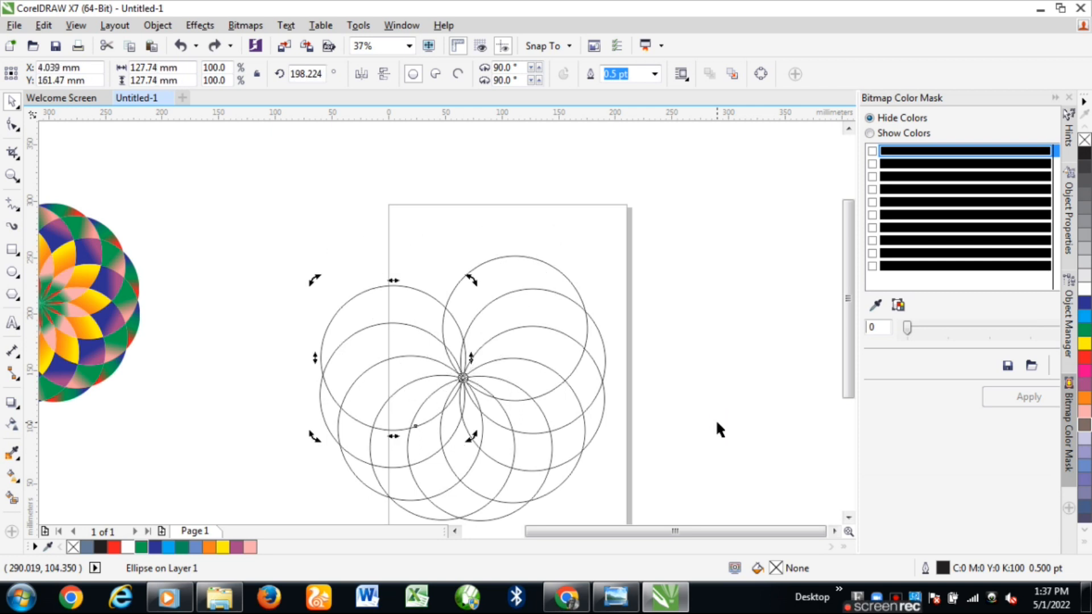
{"action": "key", "text": "ctrl+z"}
{"action": "key", "text": "ctrl+z"}
{"action": "key", "text": "ctrl+z"}
{"action": "key", "text": "ctrl+z"}
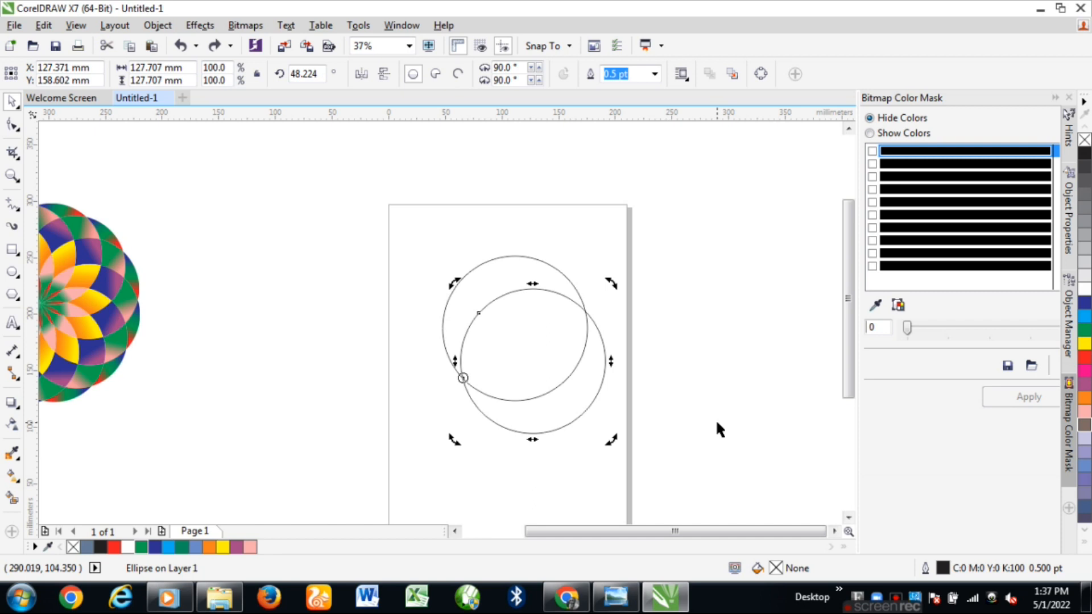
Repeat the 30° rotated copy of the circle around the common point to complete the full ring, then deselect it
{"action": "key", "text": "ctrl+r"}
{"action": "key", "text": "ctrl+r"}
{"action": "key", "text": "ctrl+r"}
{"action": "key", "text": "ctrl+r"}
{"action": "key", "text": "ctrl+r"}
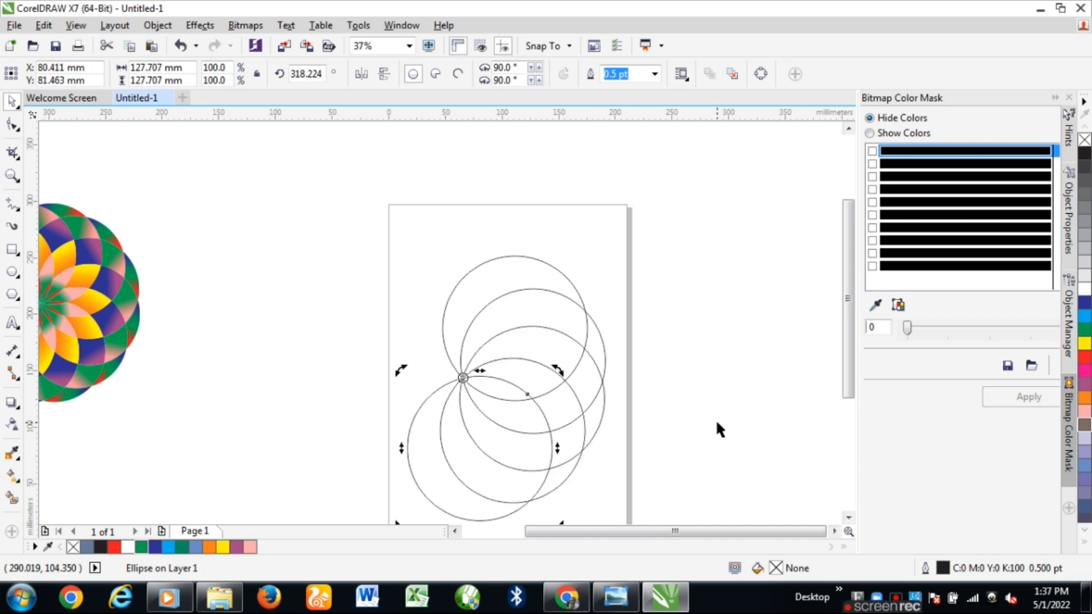
{"action": "key", "text": "ctrl+r"}
{"action": "key", "text": "ctrl+r"}
{"action": "key", "text": "ctrl+r"}
{"action": "key", "text": "ctrl+r"}
{"action": "key", "text": "ctrl+r"}
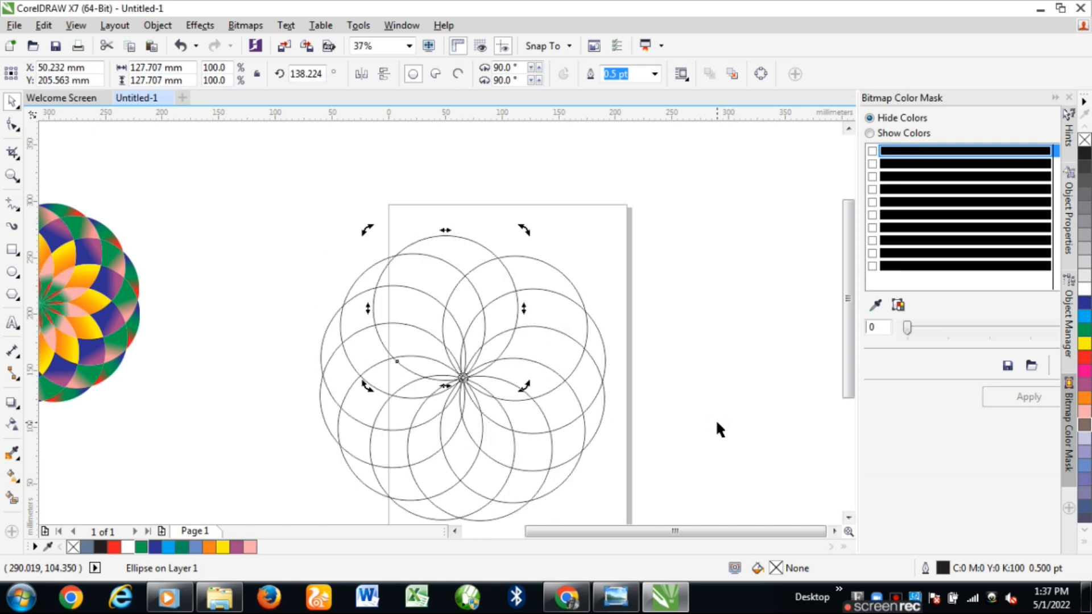
{"action": "key", "text": "ctrl+r"}
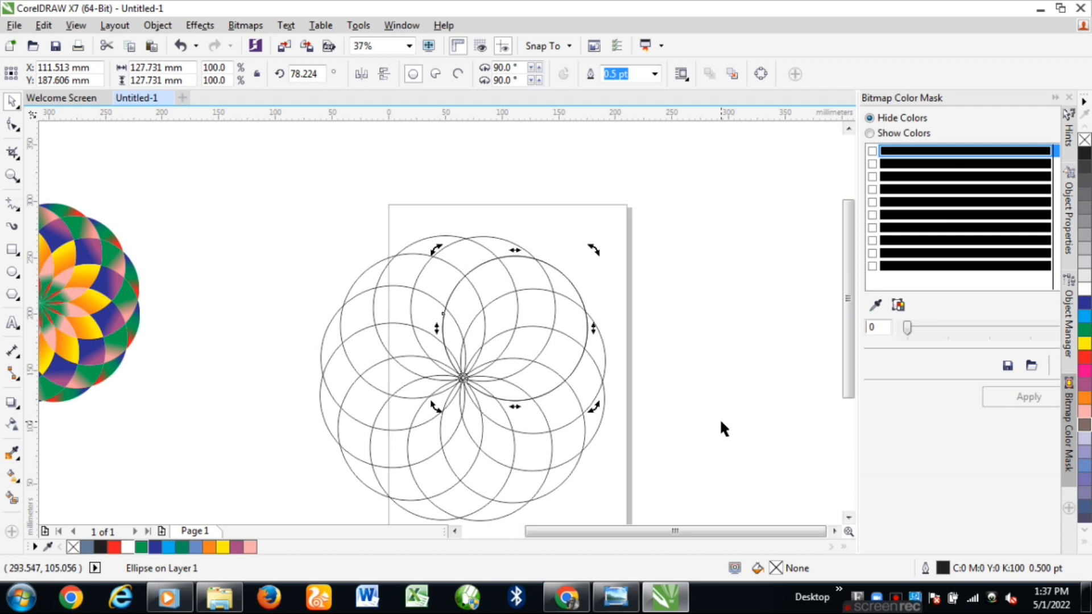
{"action": "left_click", "coordinate": [720, 418]}
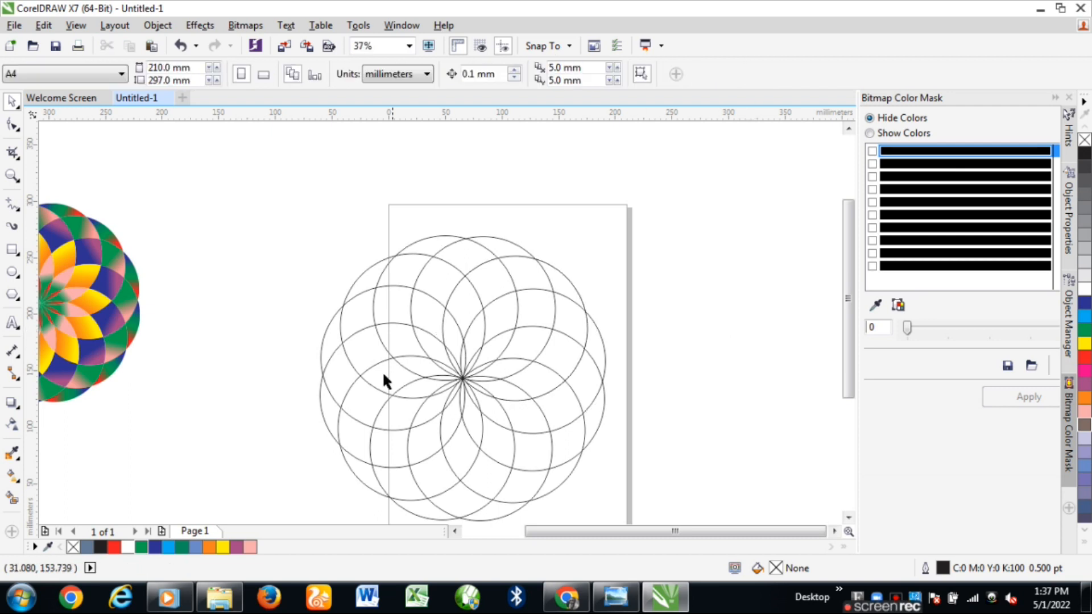
Smart Fill the crescent of segments from the upper-right circle's outer edge to the flower centre with blue-grey (C40 M20 Y0 K40) and a 0.5 pt black outline
{"action": "left_click_drag", "start_coordinate": [851, 393], "coordinate": [858, 410]}
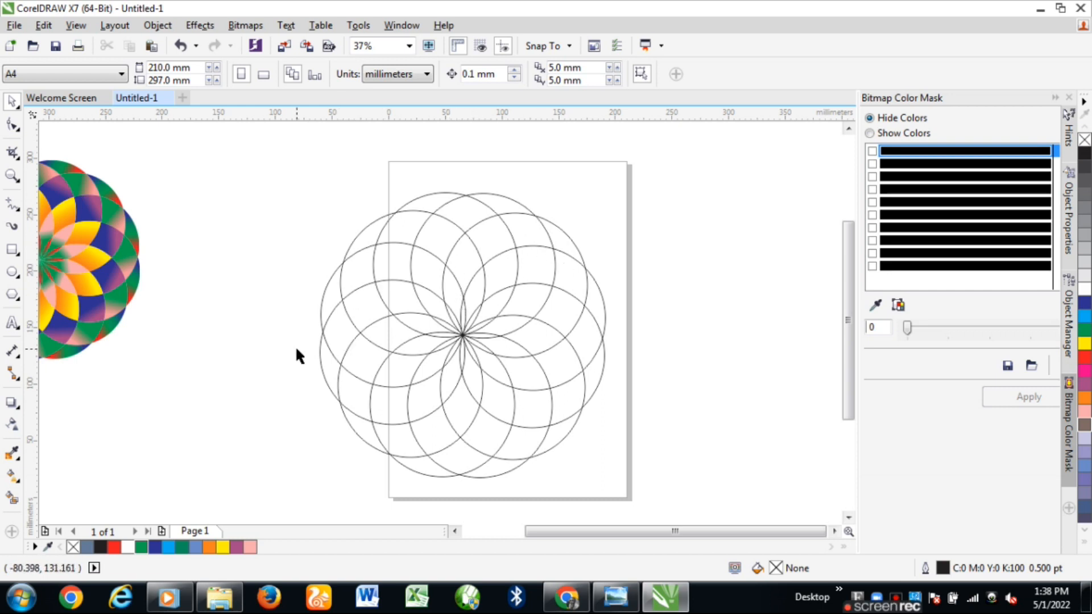
{"action": "left_click", "coordinate": [13, 499]}
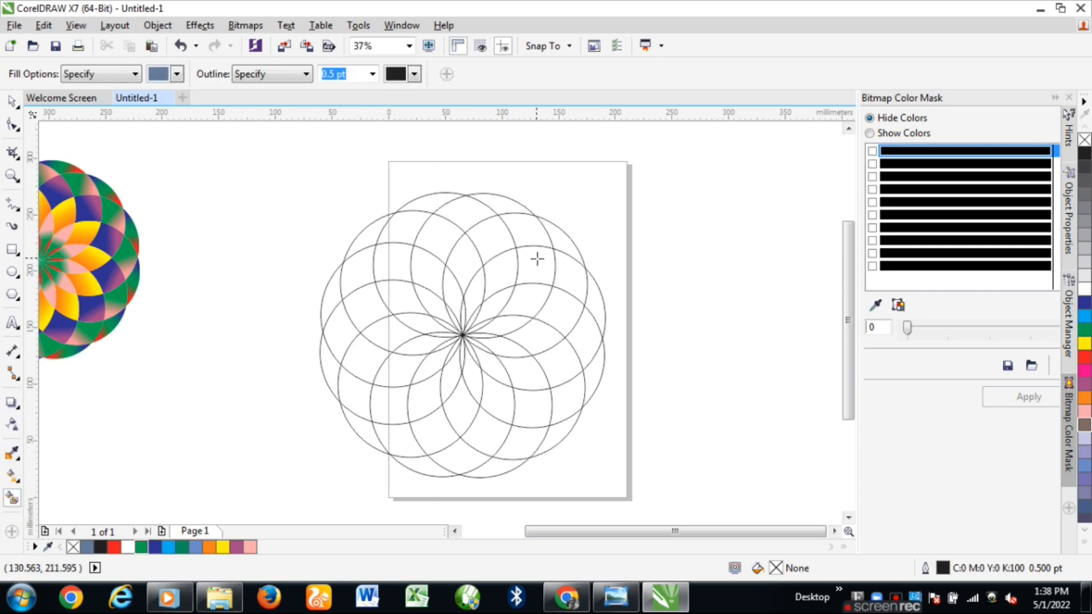
{"action": "left_click", "coordinate": [547, 243]}
{"action": "left_click", "coordinate": [530, 237]}
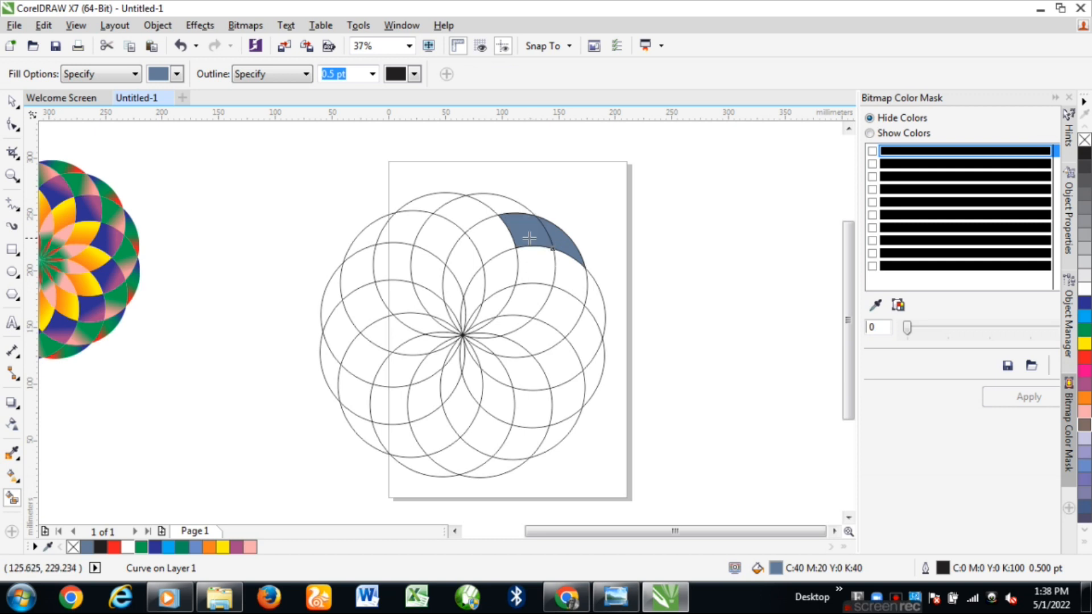
{"action": "left_click", "coordinate": [486, 239]}
{"action": "left_click", "coordinate": [465, 266]}
{"action": "left_click", "coordinate": [453, 299]}
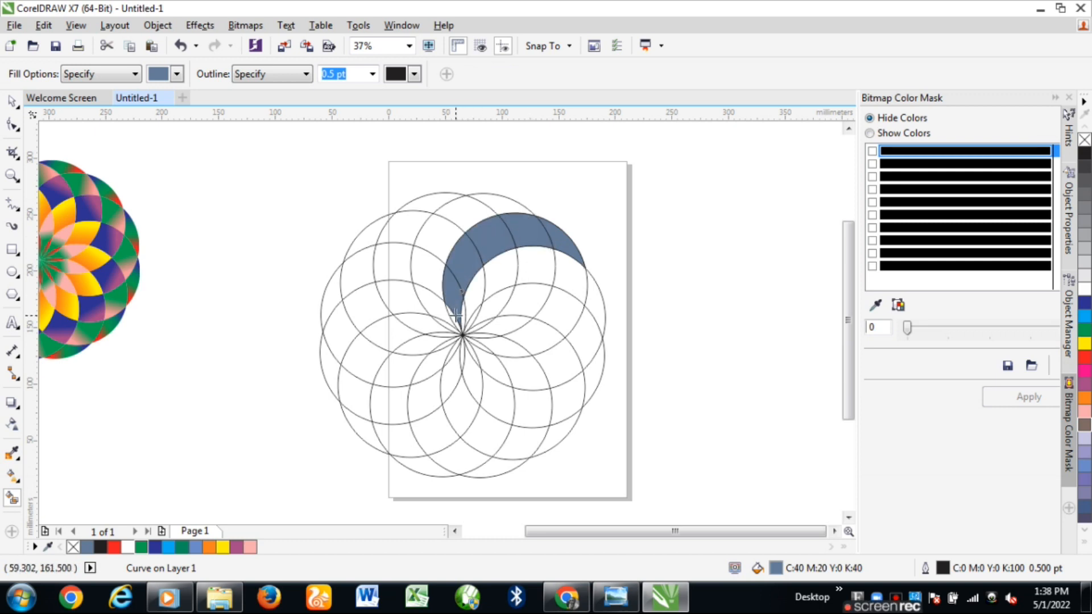
{"action": "left_click", "coordinate": [448, 320]}
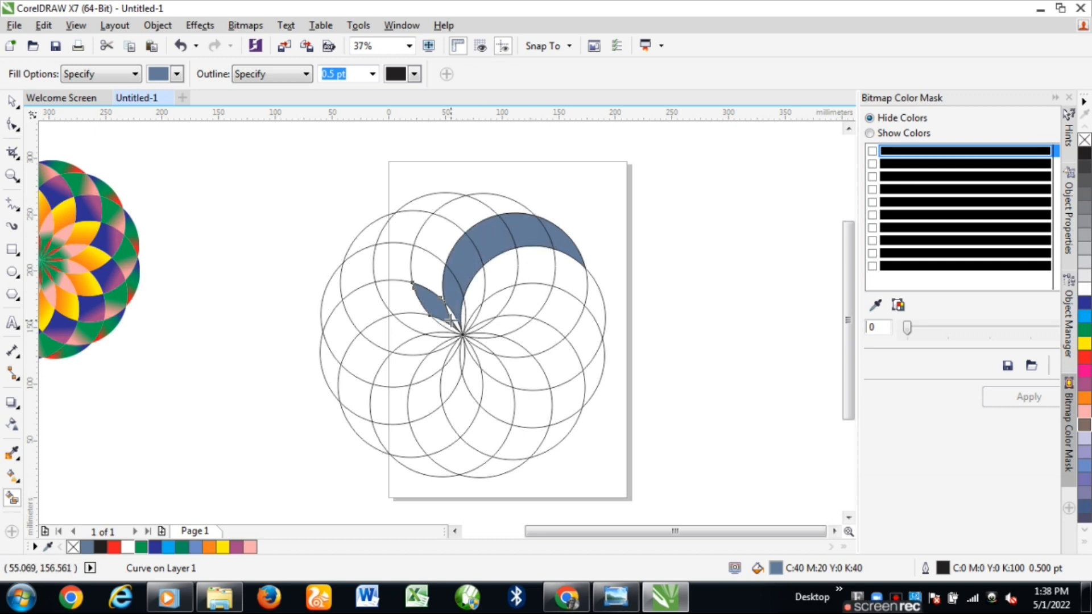
{"action": "key", "text": "ctrl+z"}
{"action": "left_click", "coordinate": [455, 320]}
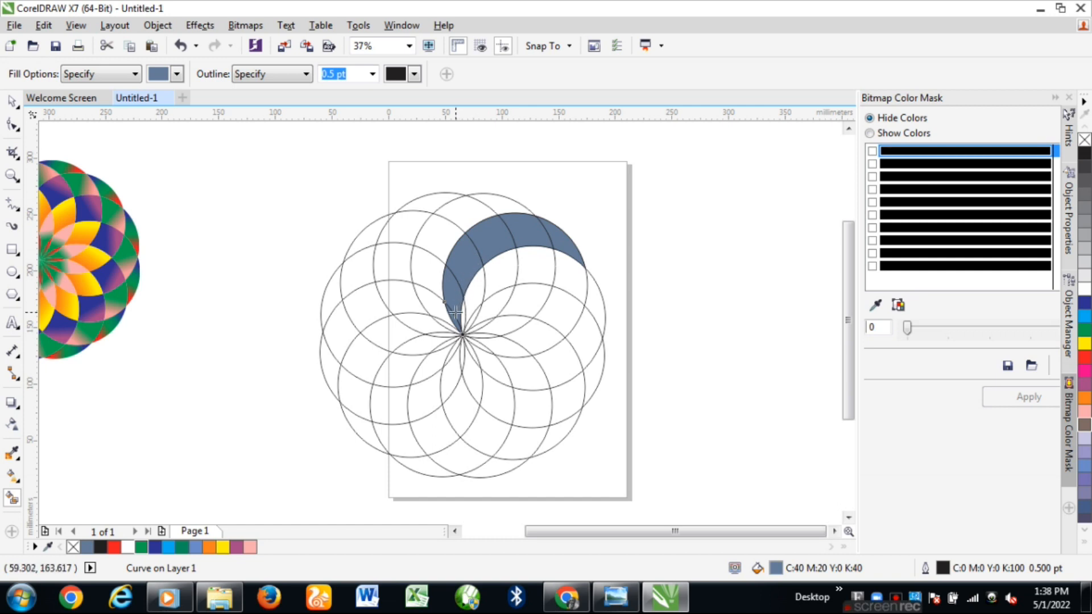
Delete all the unfilled outline circles of the ring, keeping only the segmented blue-grey crescent on the page
{"action": "left_click", "coordinate": [12, 102]}
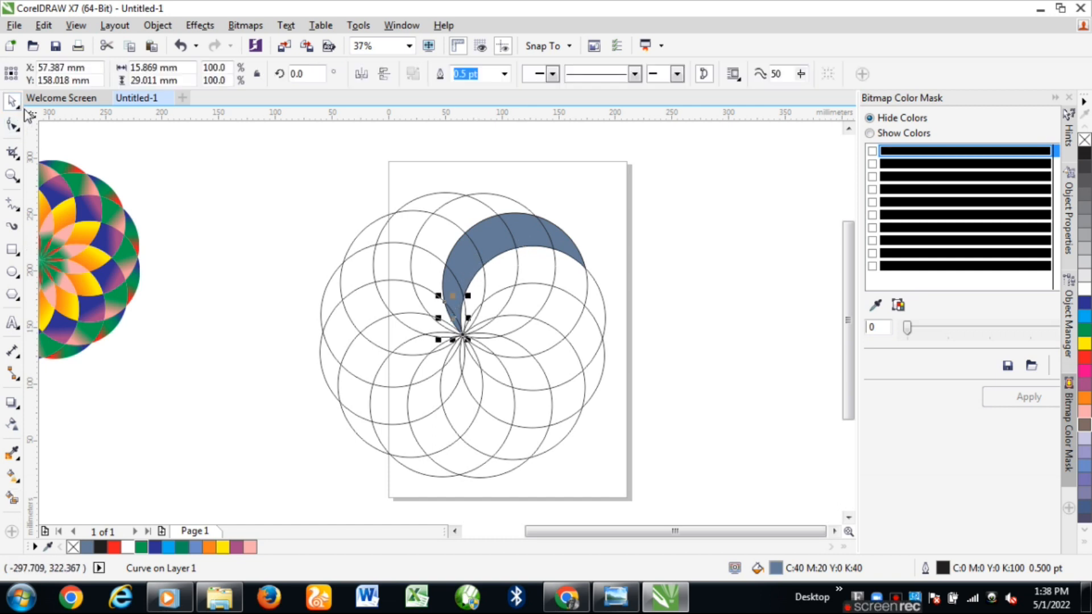
{"action": "left_click", "coordinate": [345, 284]}
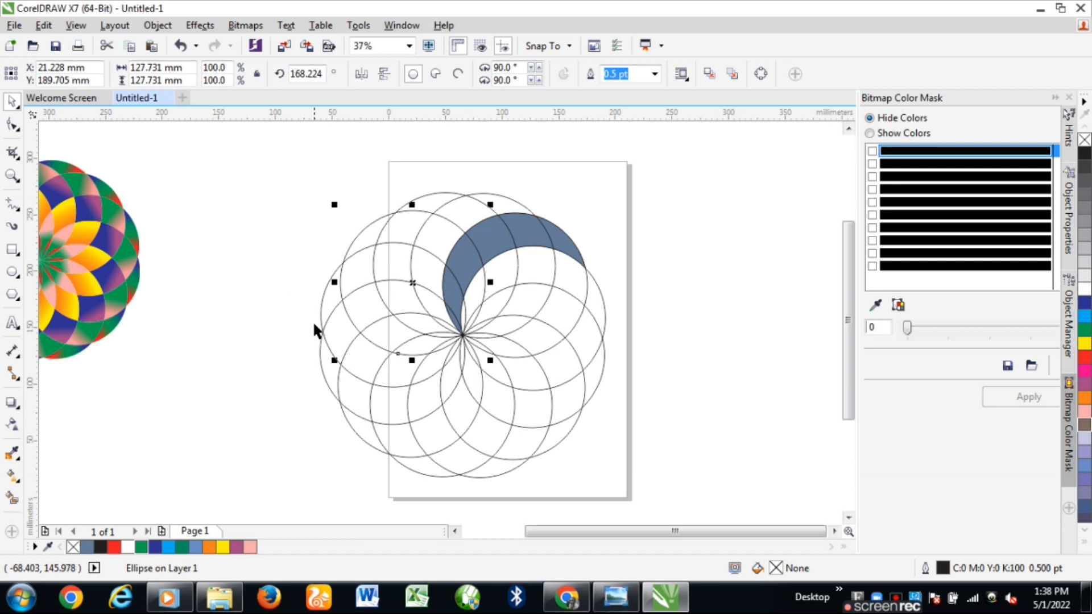
{"action": "left_click_drag", "start_coordinate": [274, 323], "coordinate": [688, 487]}
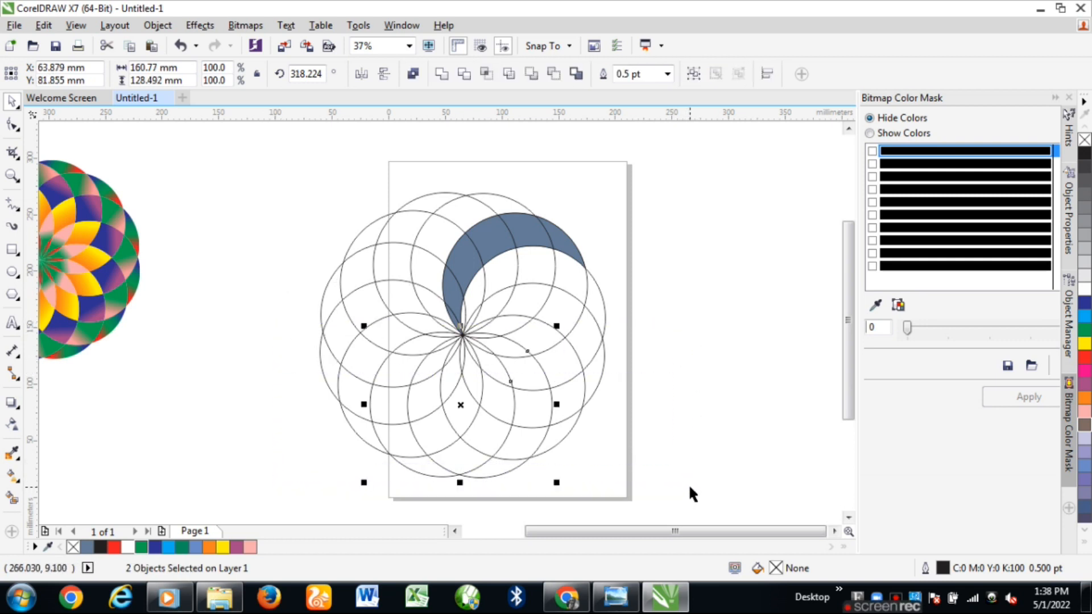
{"action": "key", "text": "Delete"}
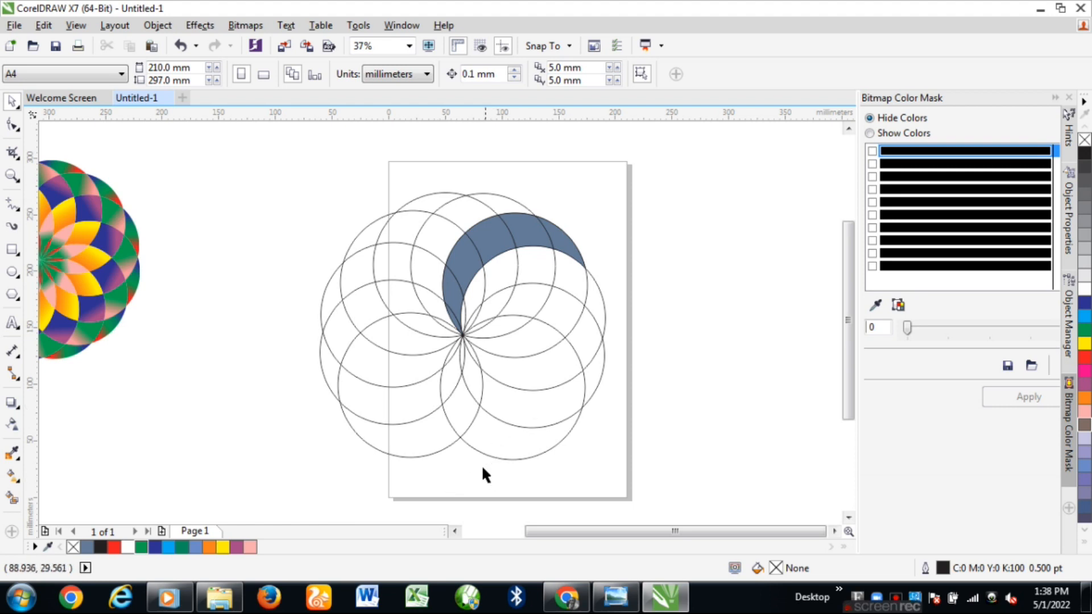
{"action": "left_click_drag", "start_coordinate": [357, 407], "coordinate": [377, 293]}
{"action": "key", "text": "Delete"}
{"action": "left_click", "coordinate": [406, 235]}
{"action": "key", "text": "Delete"}
{"action": "left_click", "coordinate": [437, 227]}
{"action": "key", "text": "Delete"}
{"action": "left_click", "coordinate": [382, 374]}
{"action": "key", "text": "Delete"}
{"action": "left_click", "coordinate": [520, 430]}
{"action": "key", "text": "Delete"}
{"action": "left_click", "coordinate": [525, 392]}
{"action": "key", "text": "Delete"}
{"action": "left_click", "coordinate": [527, 362]}
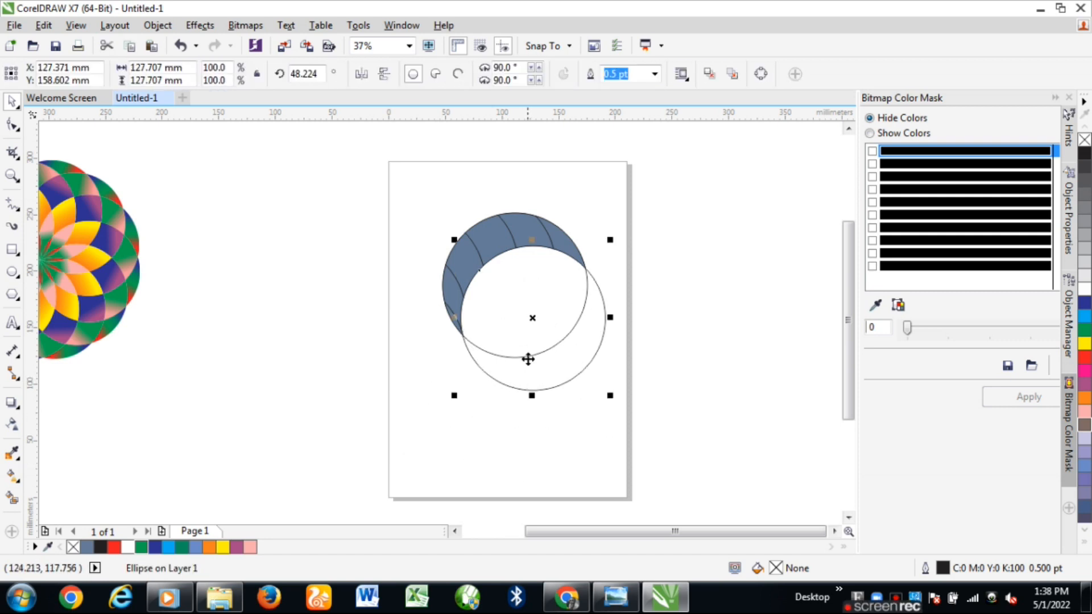
{"action": "key", "text": "Delete"}
{"action": "left_click", "coordinate": [525, 334]}
{"action": "key", "text": "Delete"}
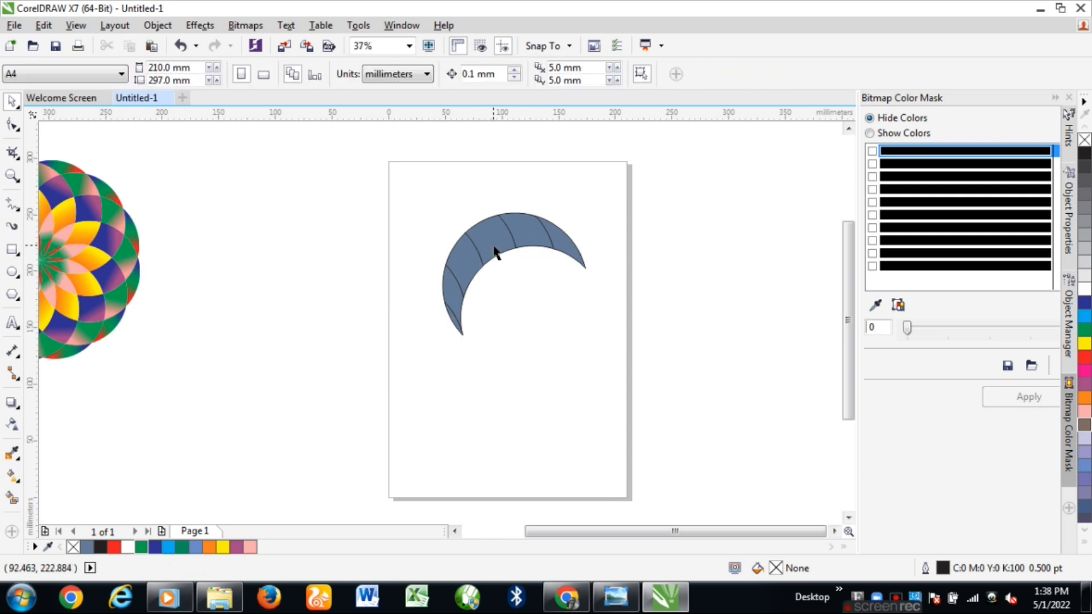
Move the finished multicoloured flower next to the blue-grey crescent as a colour reference, then deselect it
{"action": "scroll", "coordinate": [495, 250], "scroll_direction": "up", "scroll_amount": 2}
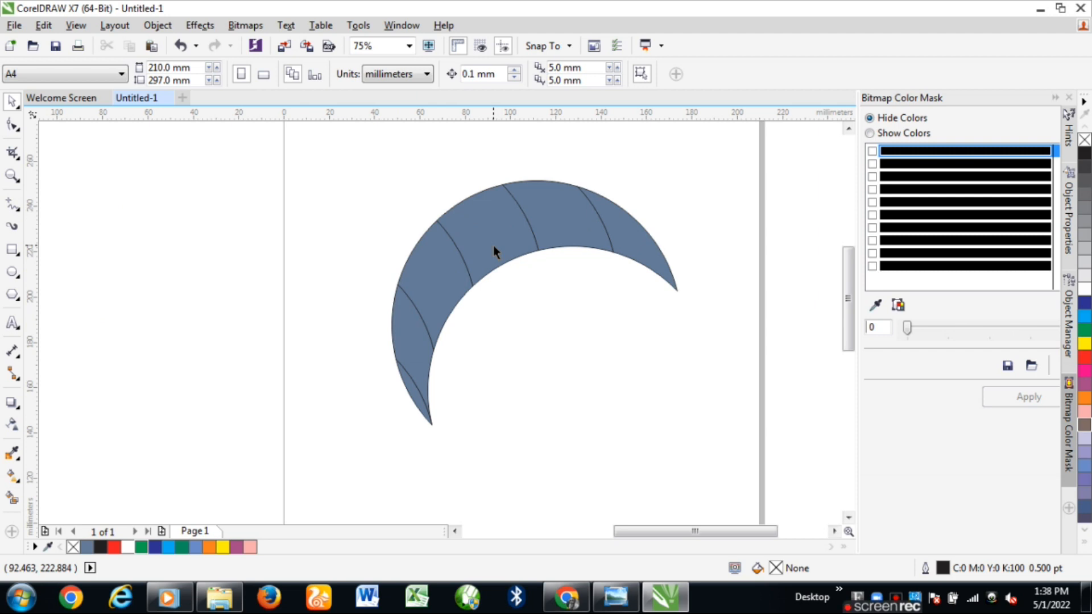
{"action": "left_click", "coordinate": [638, 240]}
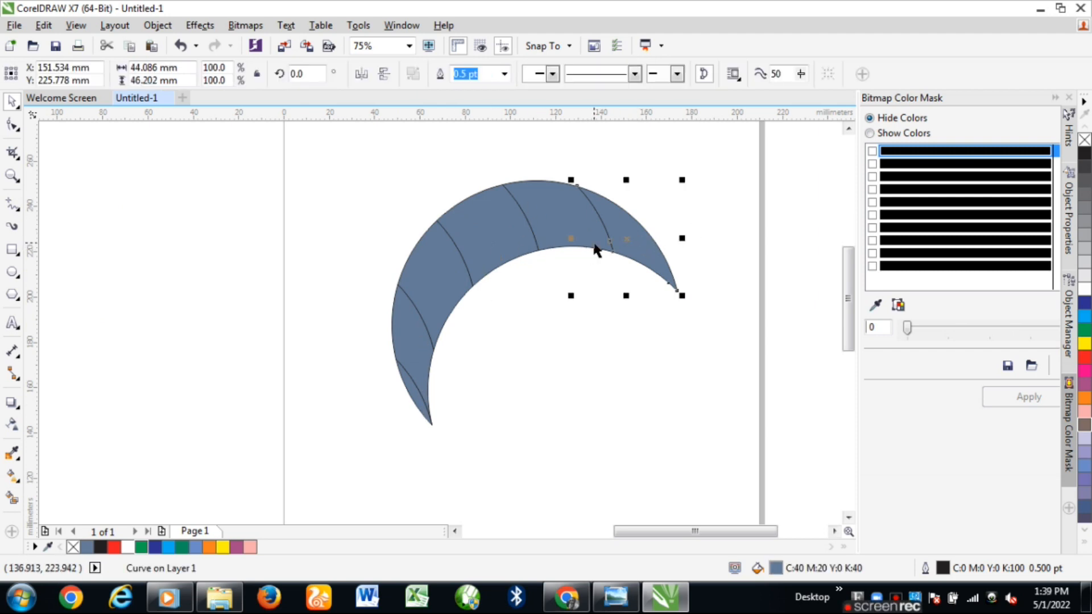
{"action": "scroll", "coordinate": [596, 250], "scroll_direction": "down", "scroll_amount": 2}
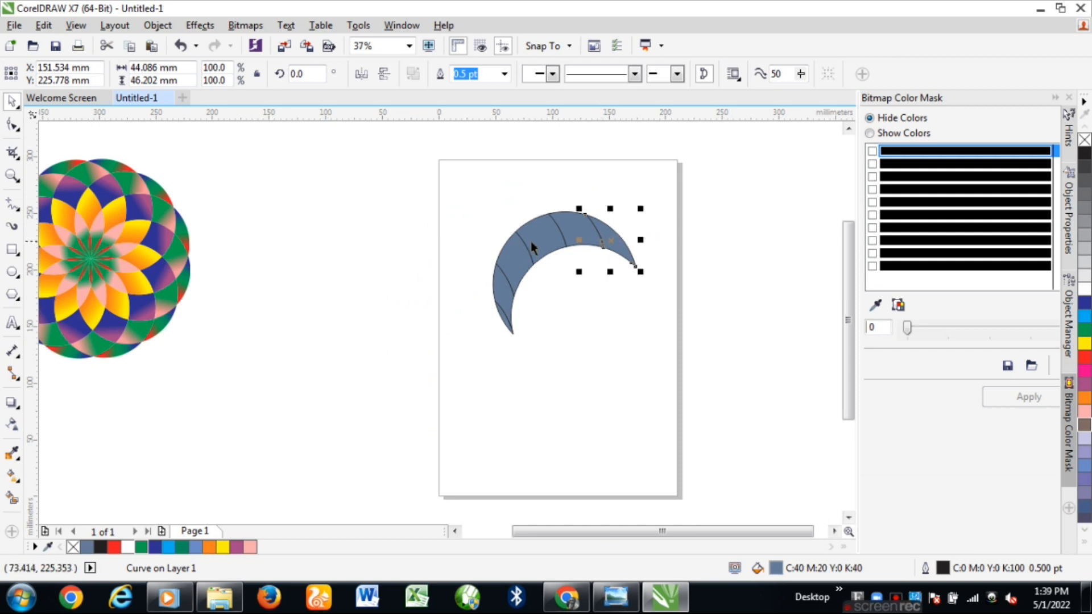
{"action": "scroll", "coordinate": [492, 290], "scroll_direction": "down", "scroll_amount": 2}
{"action": "left_click_drag", "start_coordinate": [199, 199], "coordinate": [387, 350]}
{"action": "left_click_drag", "start_coordinate": [294, 272], "coordinate": [441, 276]}
{"action": "scroll", "coordinate": [495, 279], "scroll_direction": "up", "scroll_amount": 4}
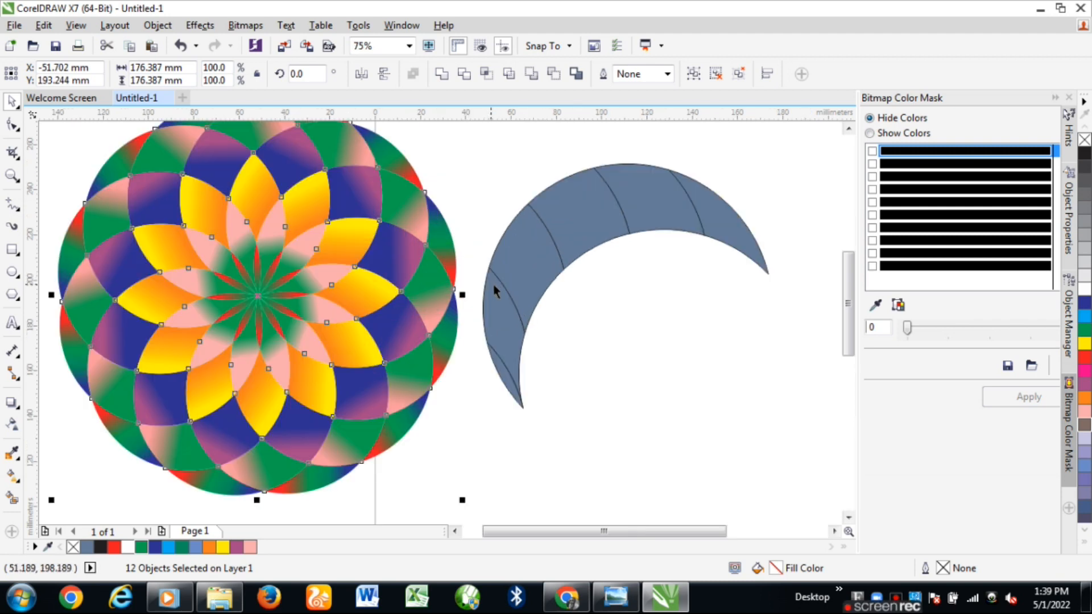
{"action": "left_click", "coordinate": [624, 343]}
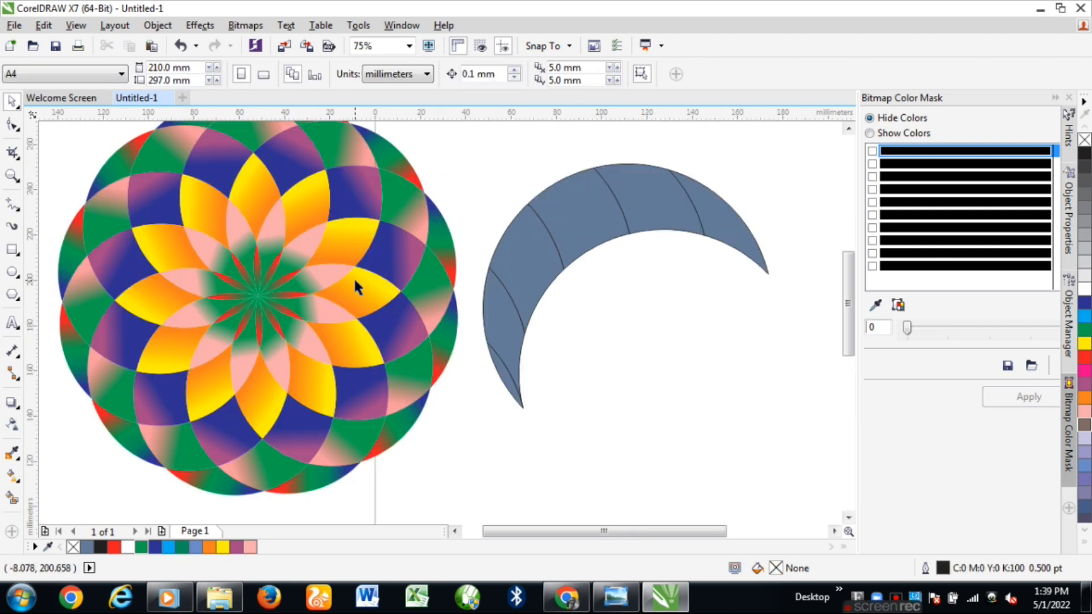
Apply a linear fountain fill to the crescent's outer tip segment, with red as the end colour at the tip, and fit its handles within the segment
{"action": "left_click", "coordinate": [735, 242]}
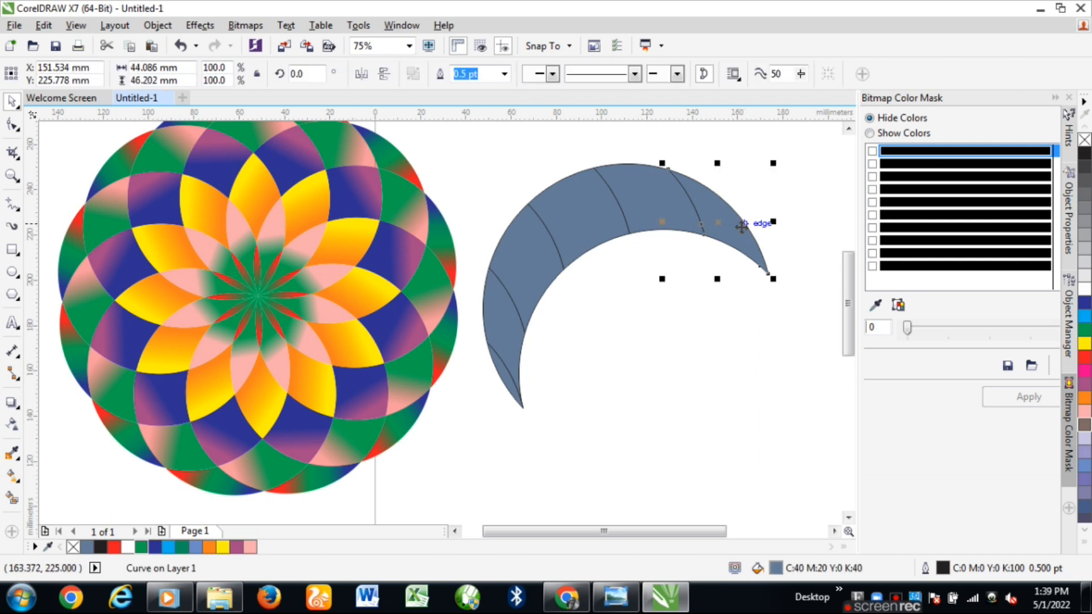
{"action": "left_click", "coordinate": [733, 254]}
{"action": "left_click", "coordinate": [738, 232]}
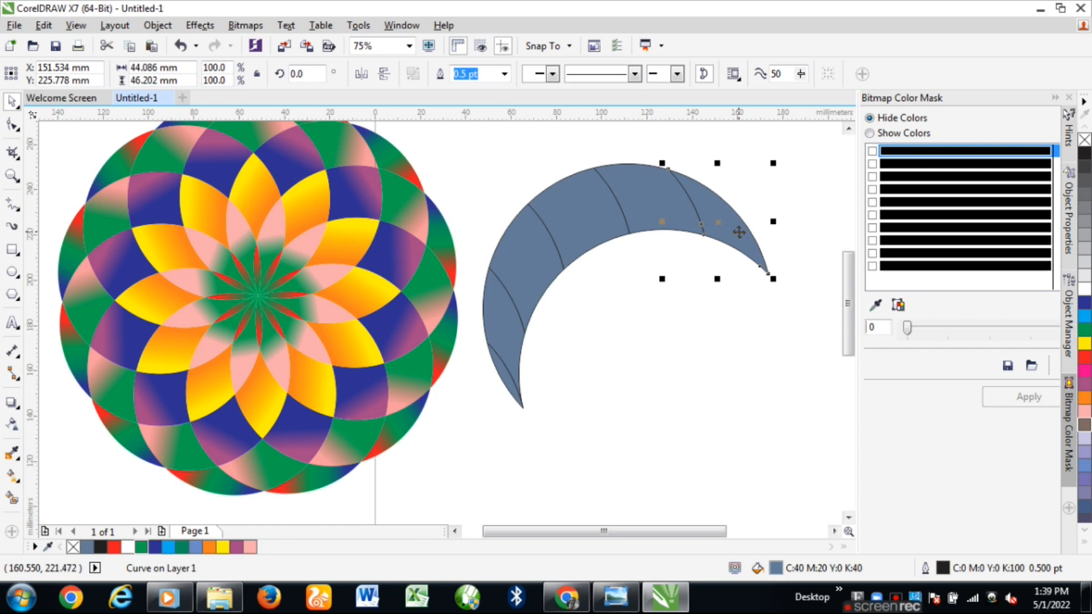
{"action": "left_click", "coordinate": [12, 477]}
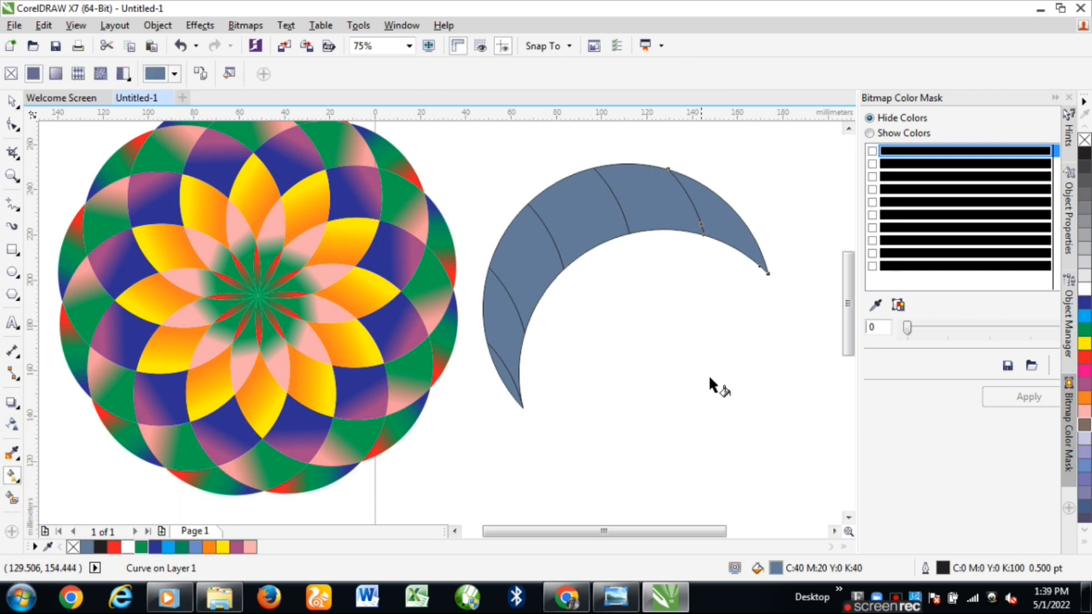
{"action": "left_click_drag", "start_coordinate": [714, 213], "coordinate": [739, 286]}
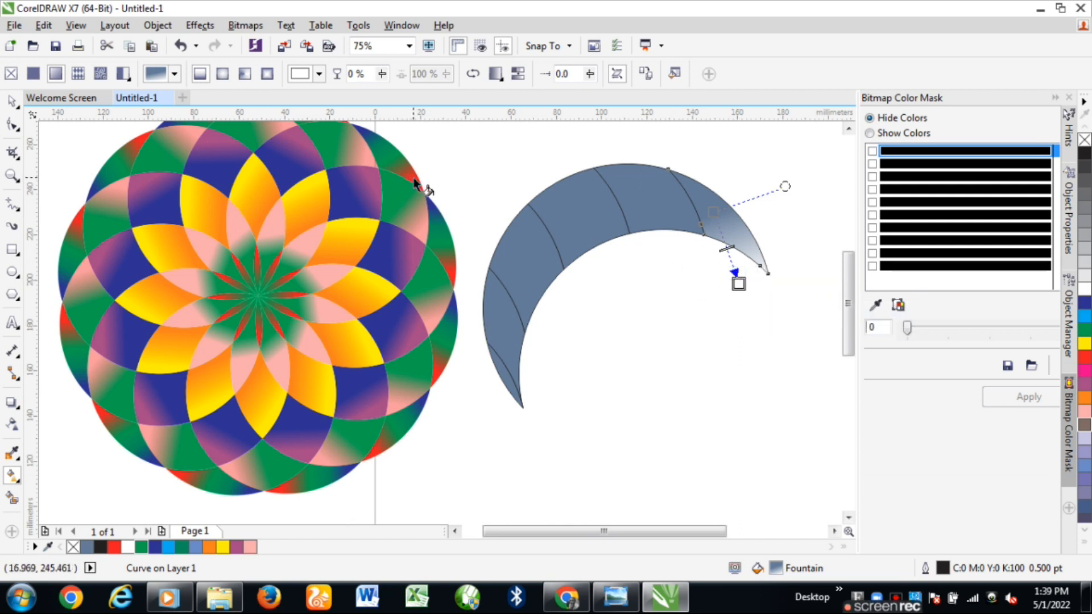
{"action": "left_click_drag", "start_coordinate": [738, 283], "coordinate": [760, 282]}
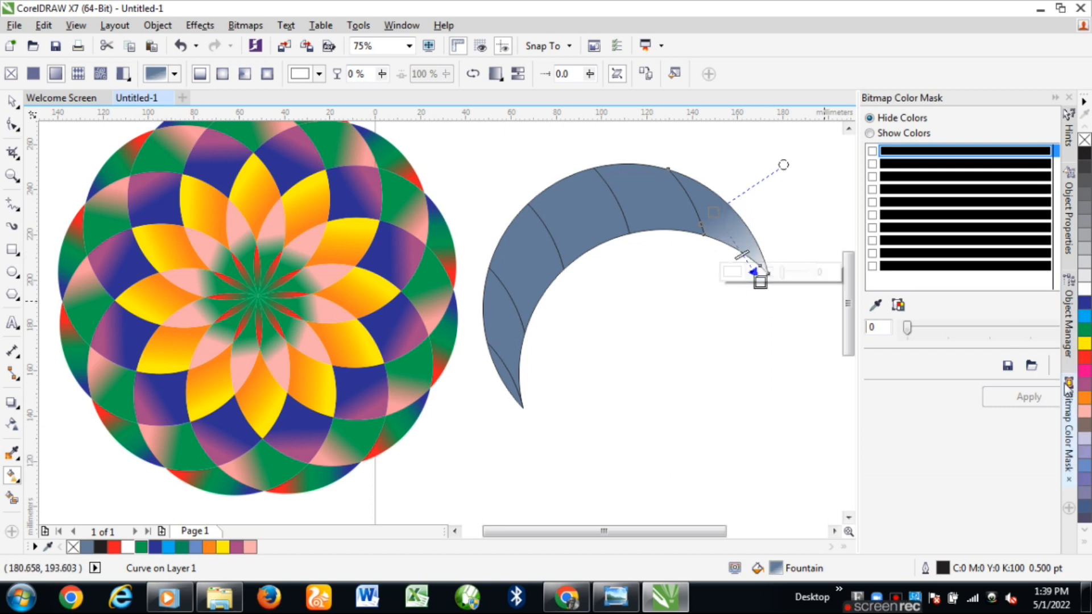
{"action": "left_click", "coordinate": [1084, 357]}
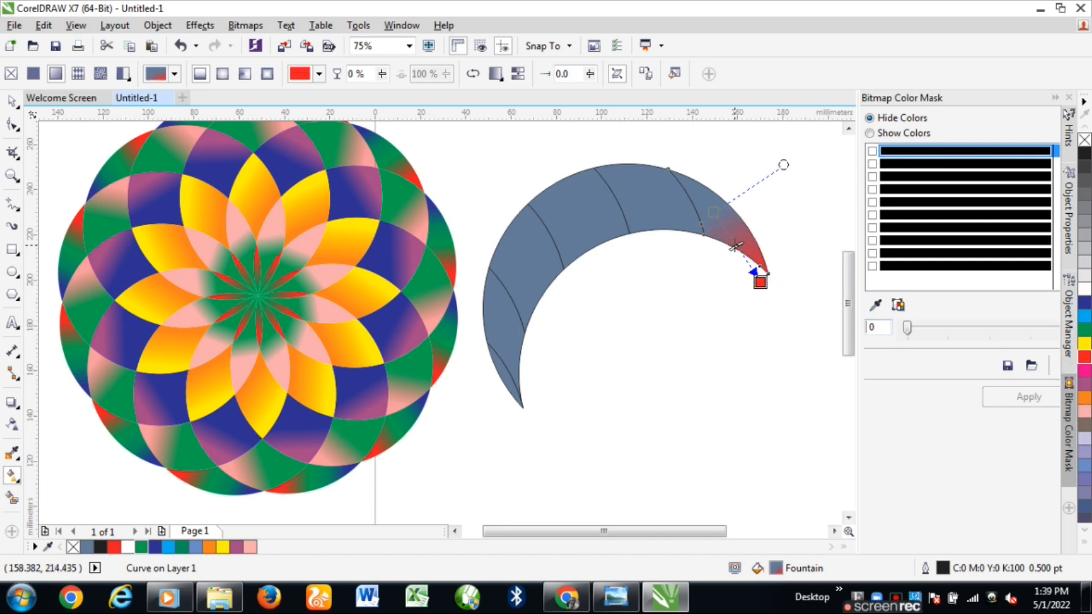
{"action": "mouse_move", "coordinate": [761, 283]}
{"action": "left_click_drag", "start_coordinate": [761, 283], "coordinate": [755, 262]}
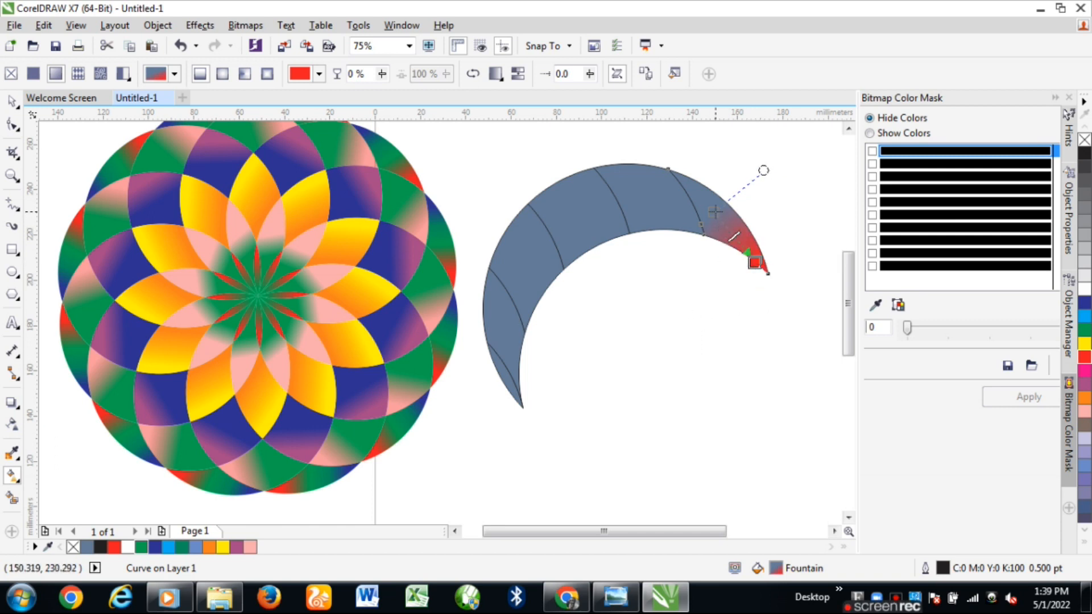
{"action": "left_click_drag", "start_coordinate": [715, 211], "coordinate": [702, 198]}
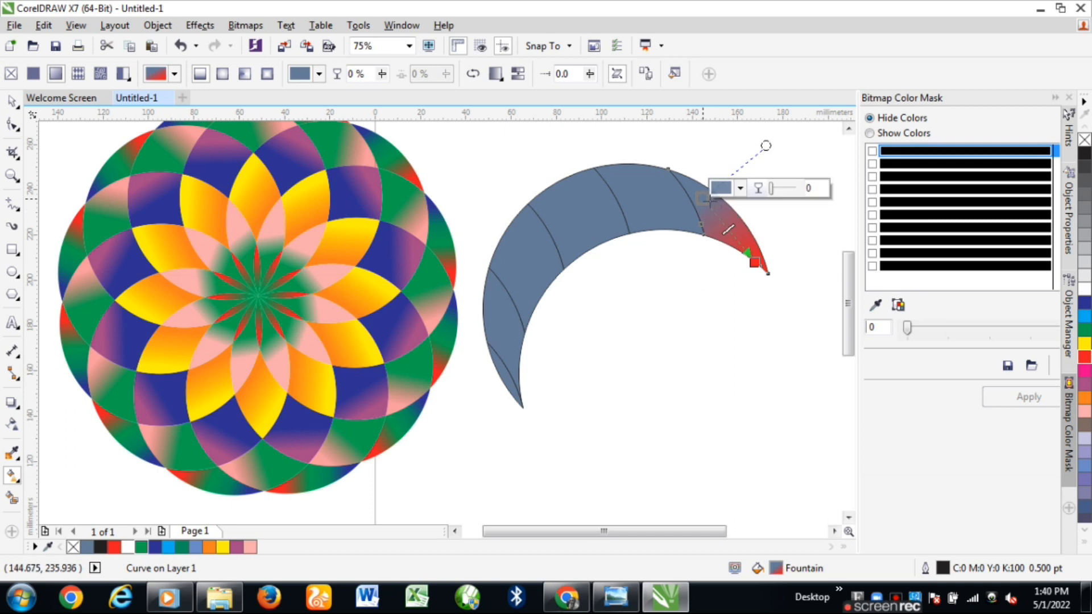
Add a green colour node at about 31% of the tip segment's gradient and set its start colour to dark blue
{"action": "double_click", "coordinate": [718, 218]}
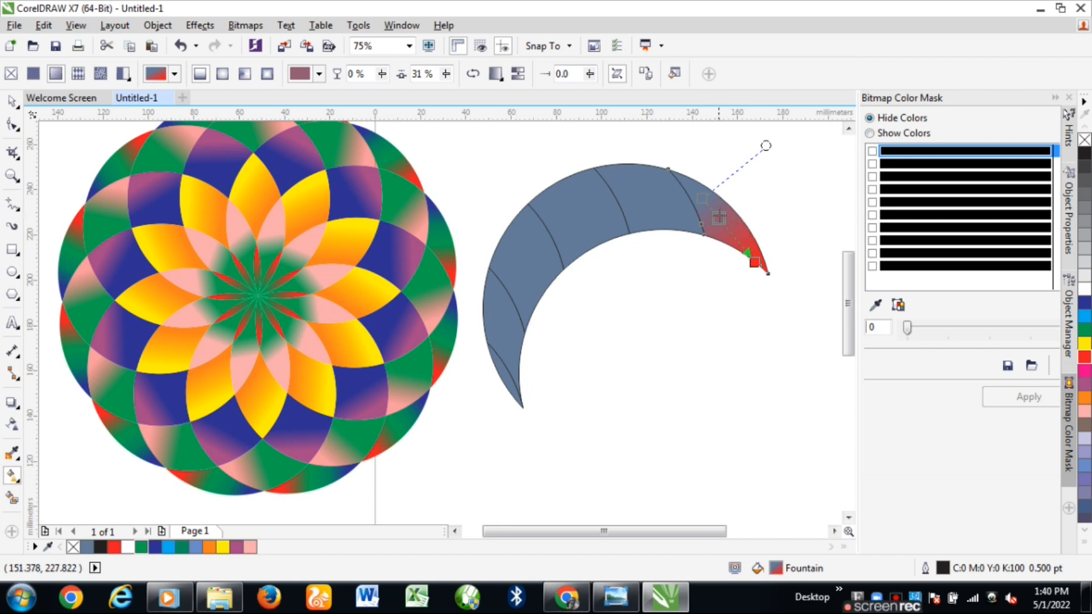
{"action": "left_click", "coordinate": [1085, 330]}
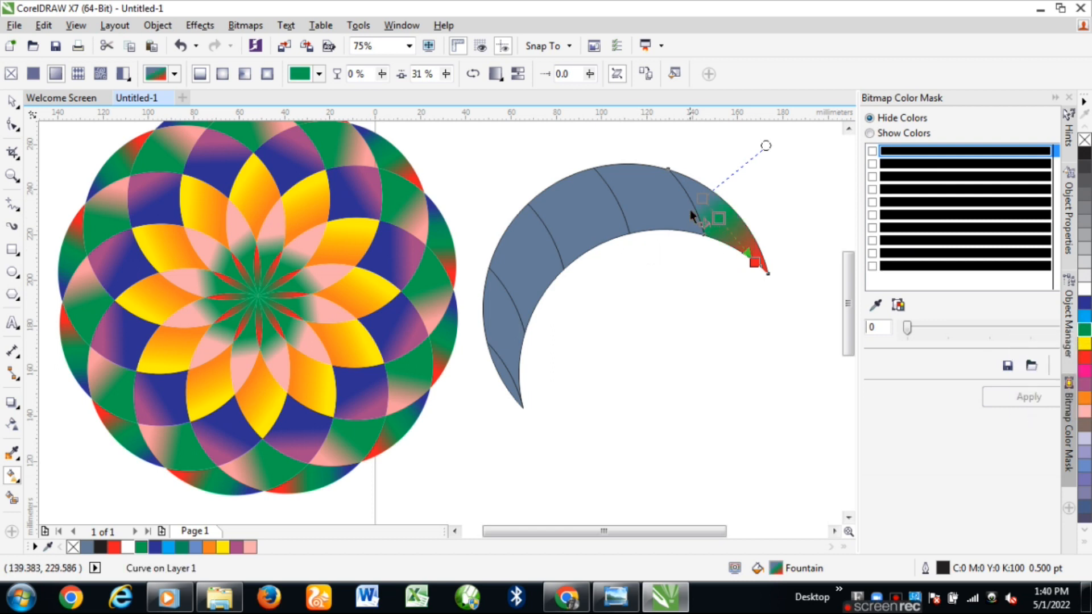
{"action": "left_click", "coordinate": [702, 198]}
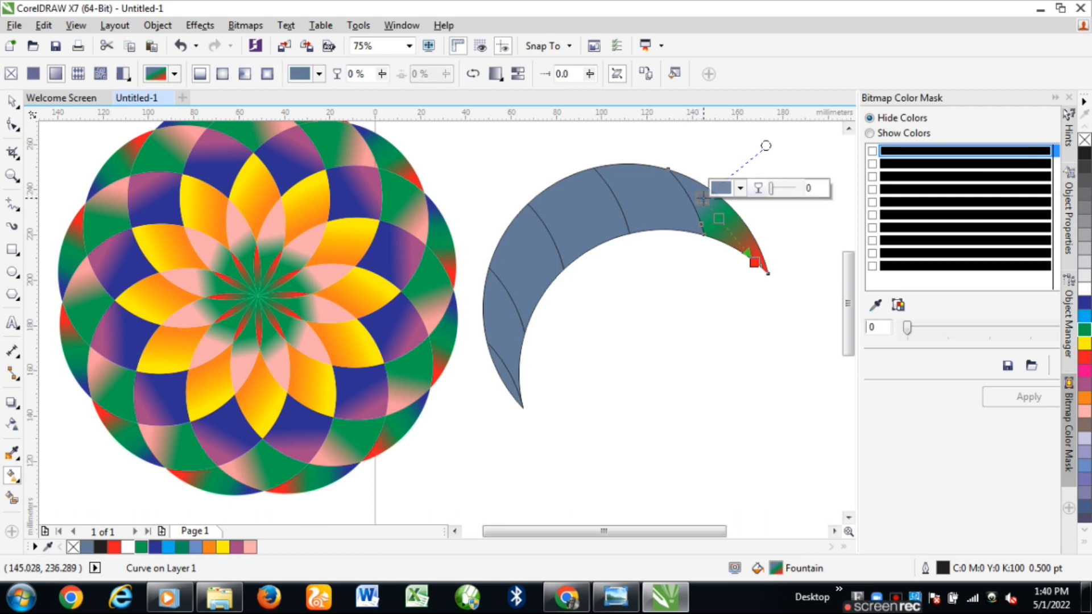
{"action": "left_click_drag", "start_coordinate": [702, 197], "coordinate": [696, 195]}
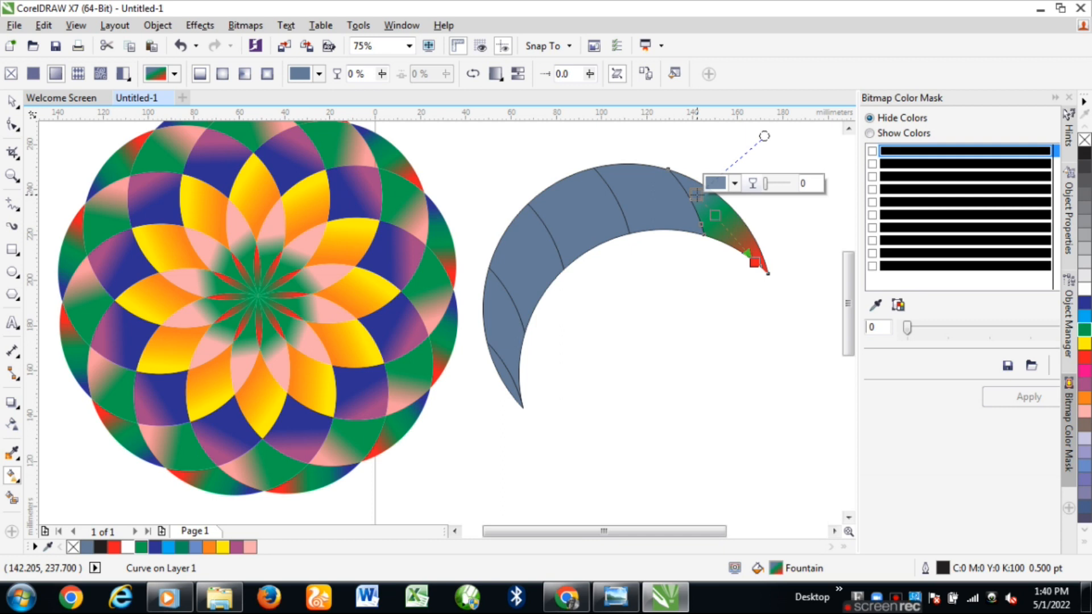
{"action": "left_click", "coordinate": [1083, 304]}
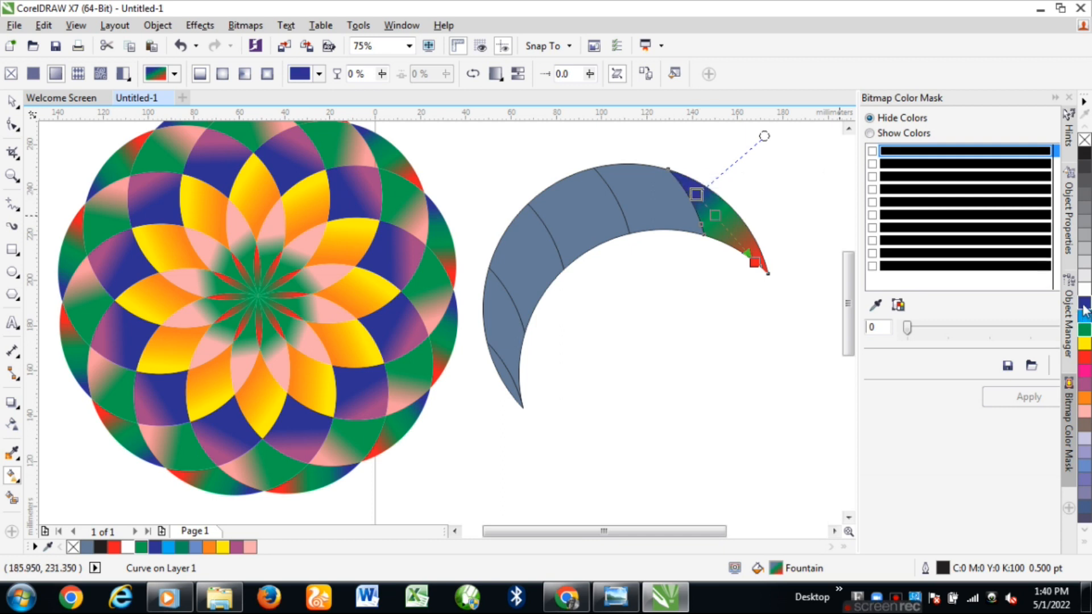
{"action": "left_click", "coordinate": [714, 215]}
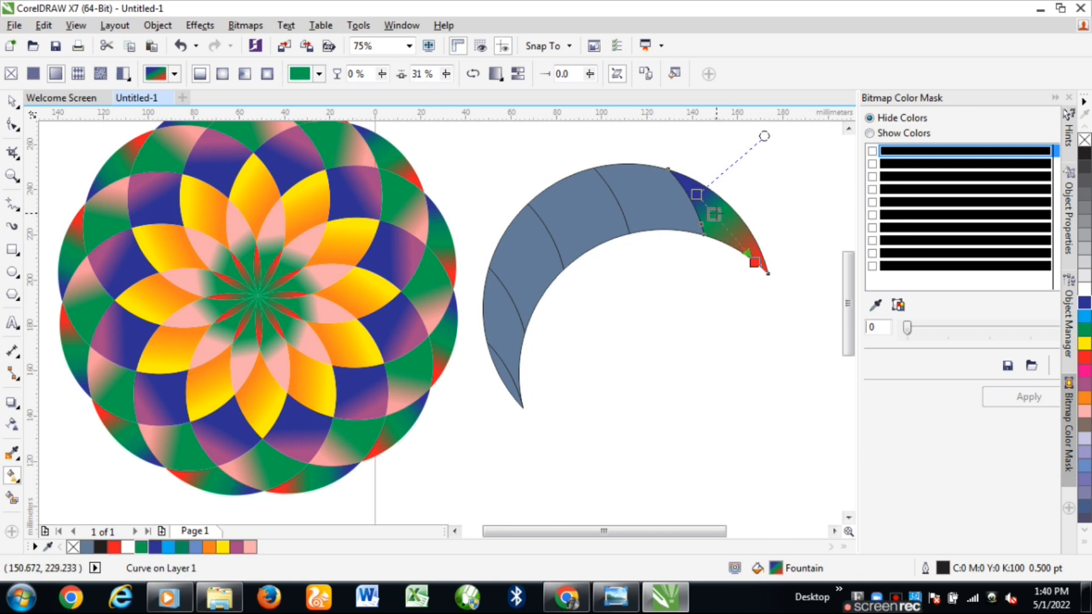
{"action": "left_click_drag", "start_coordinate": [715, 215], "coordinate": [713, 214]}
{"action": "left_click", "coordinate": [696, 194]}
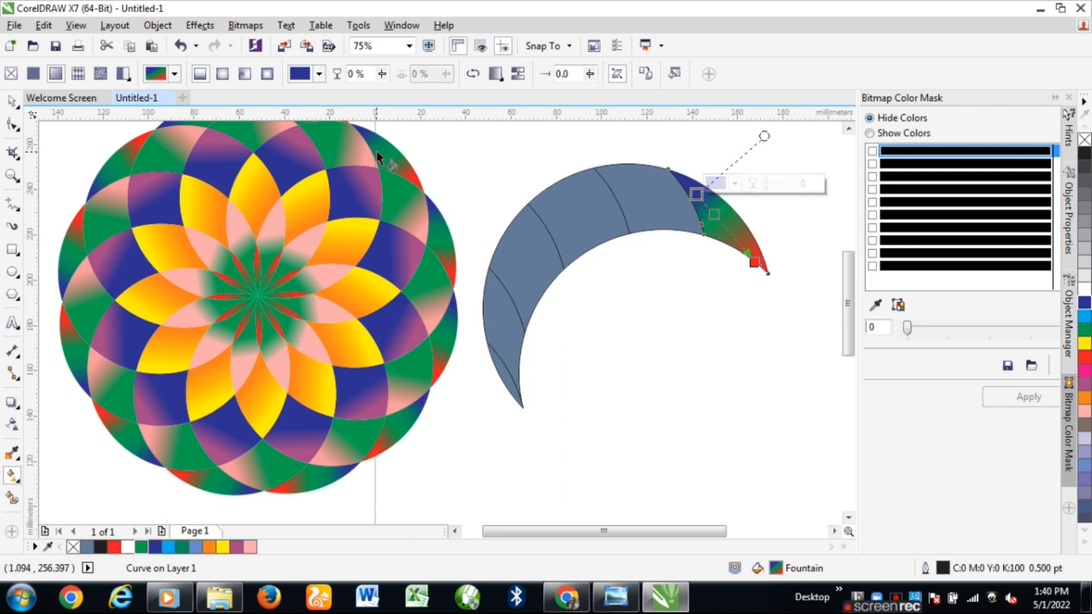
{"action": "left_click_drag", "start_coordinate": [408, 160], "coordinate": [417, 175]}
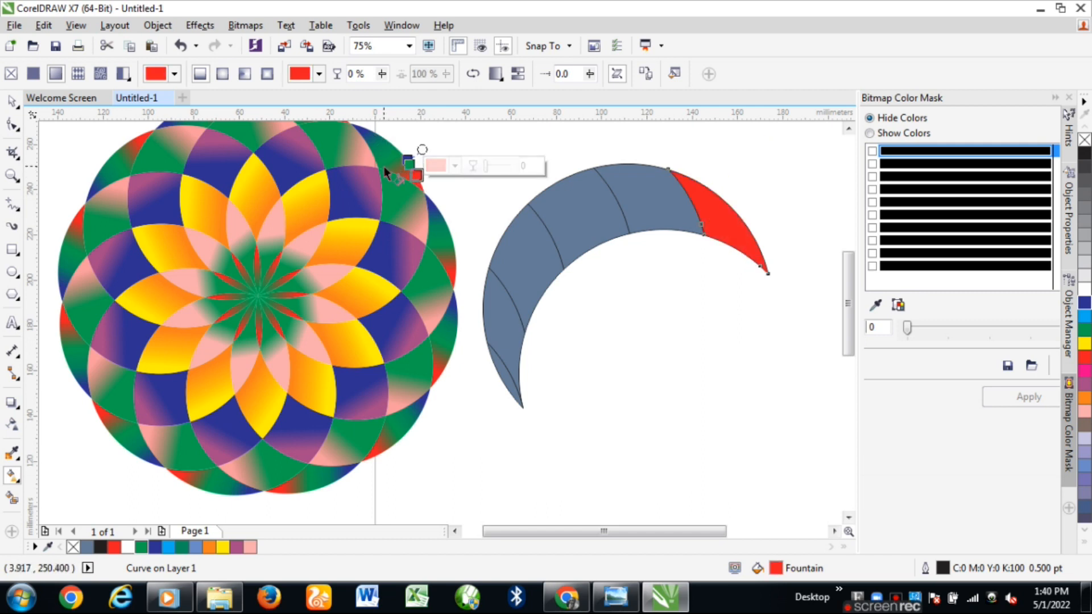
{"action": "key", "text": "ctrl+z"}
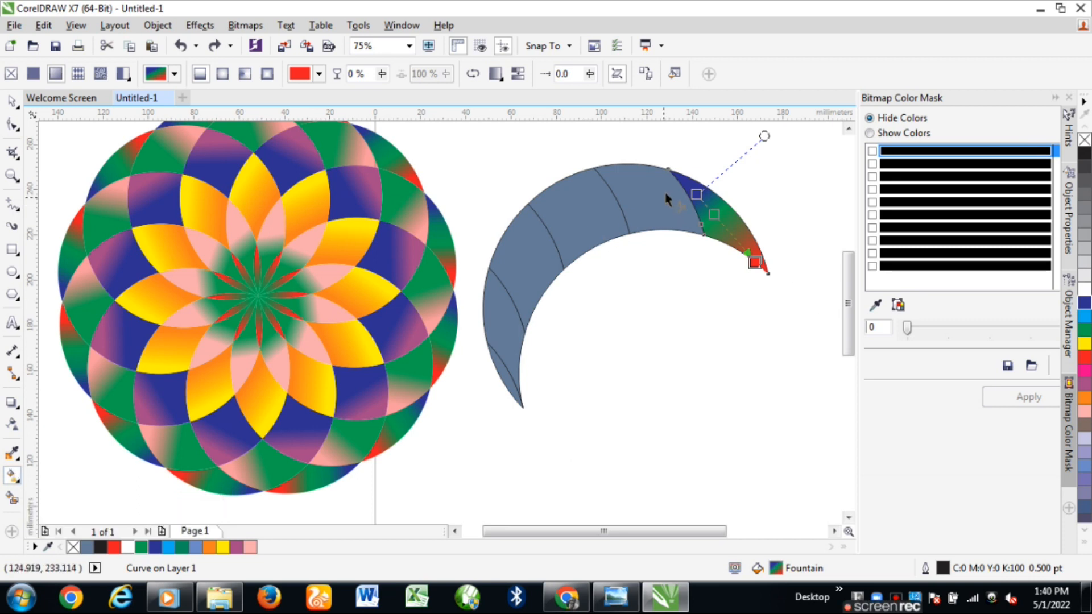
{"action": "left_click_drag", "start_coordinate": [641, 188], "coordinate": [680, 246]}
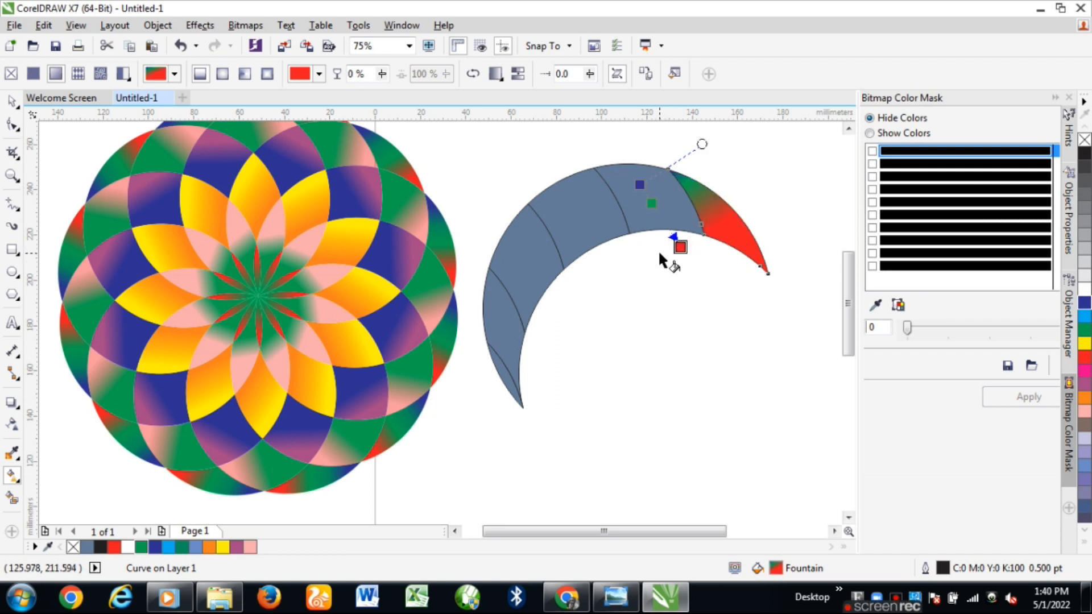
{"action": "key", "text": "ctrl+z"}
Apply a linear fountain fill from green to pink to the segment next to the tip, ending the gradient at its inner edge
{"action": "left_click", "coordinate": [658, 193]}
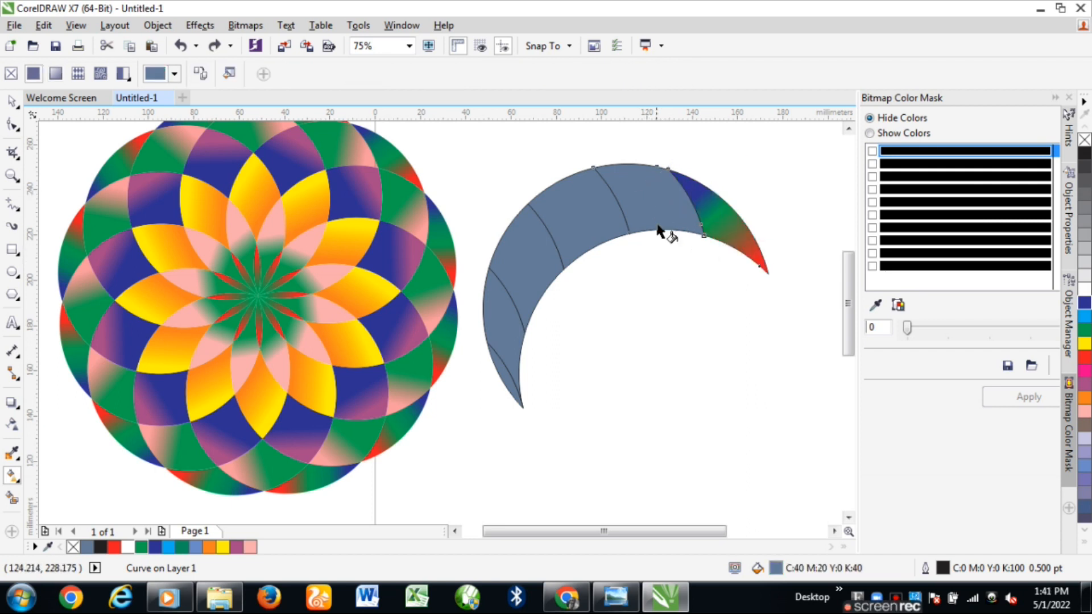
{"action": "left_click_drag", "start_coordinate": [643, 192], "coordinate": [685, 260]}
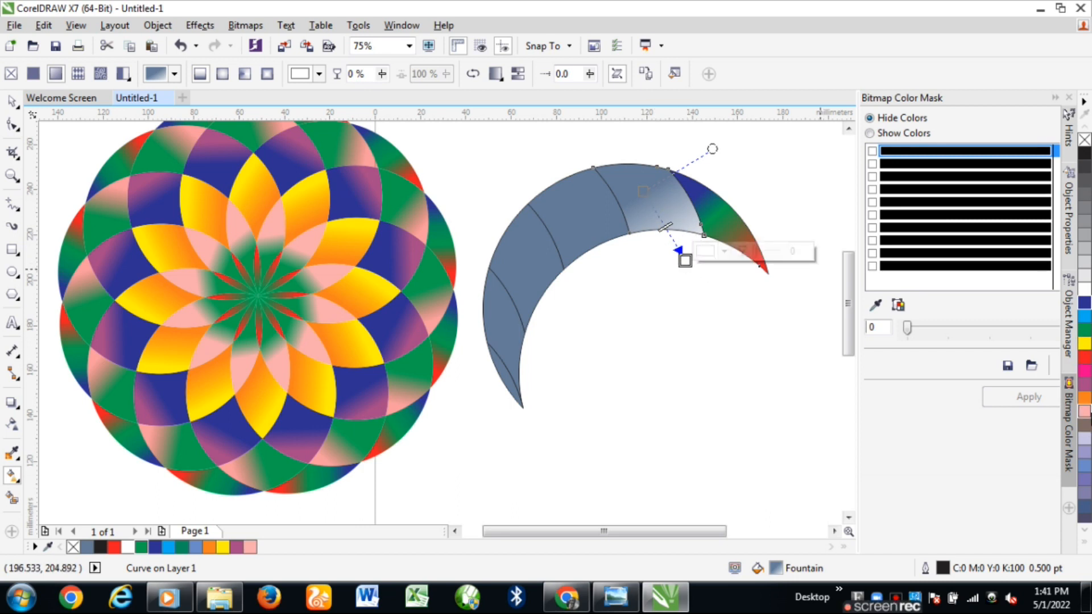
{"action": "left_click", "coordinate": [1085, 413]}
{"action": "left_click_drag", "start_coordinate": [685, 260], "coordinate": [685, 234]}
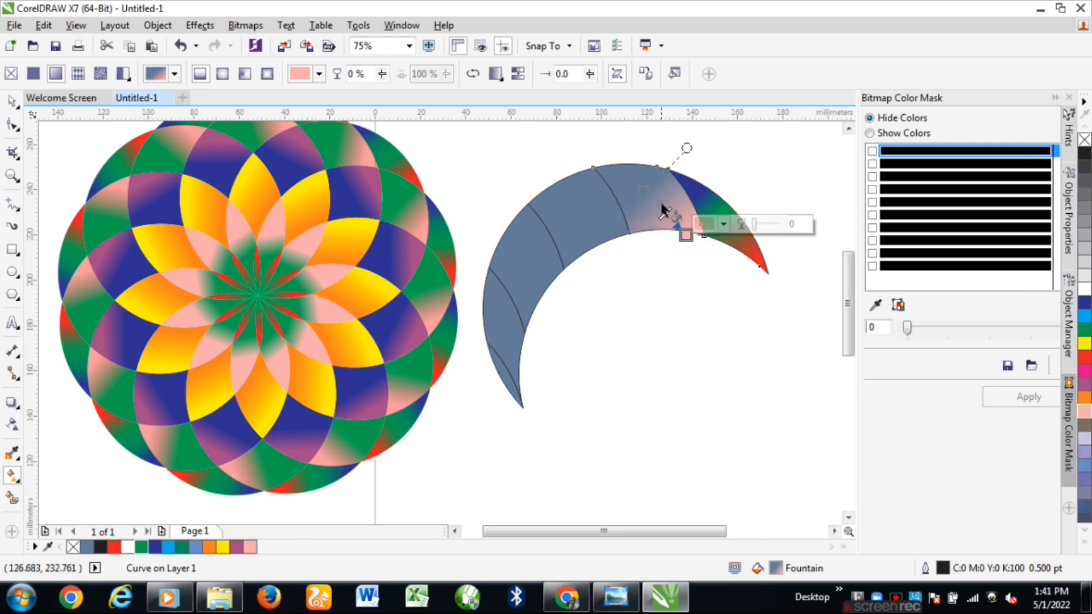
{"action": "left_click", "coordinate": [642, 191]}
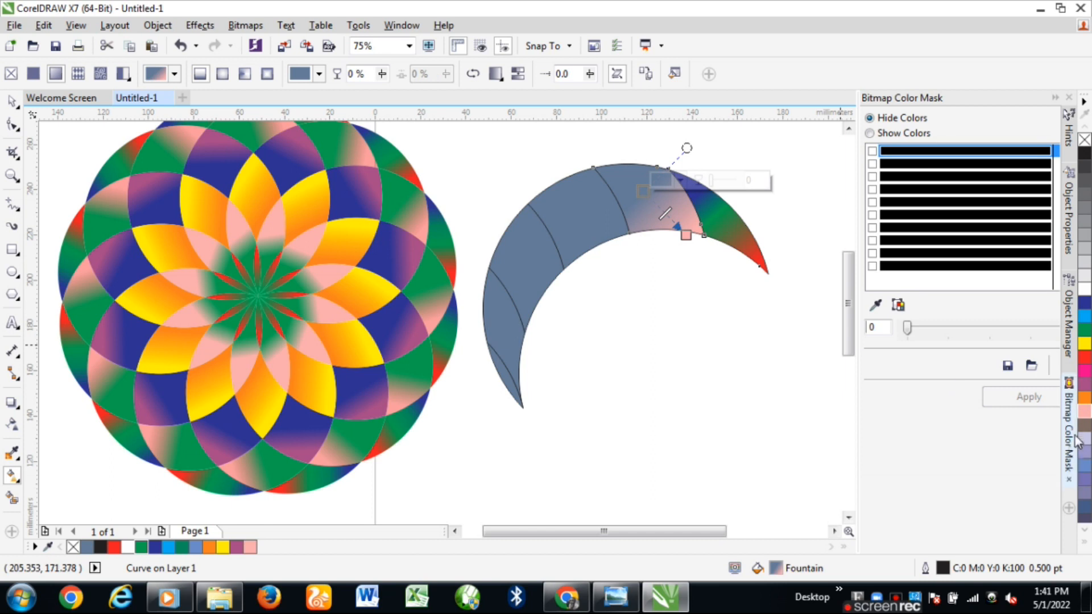
{"action": "left_click", "coordinate": [1084, 335]}
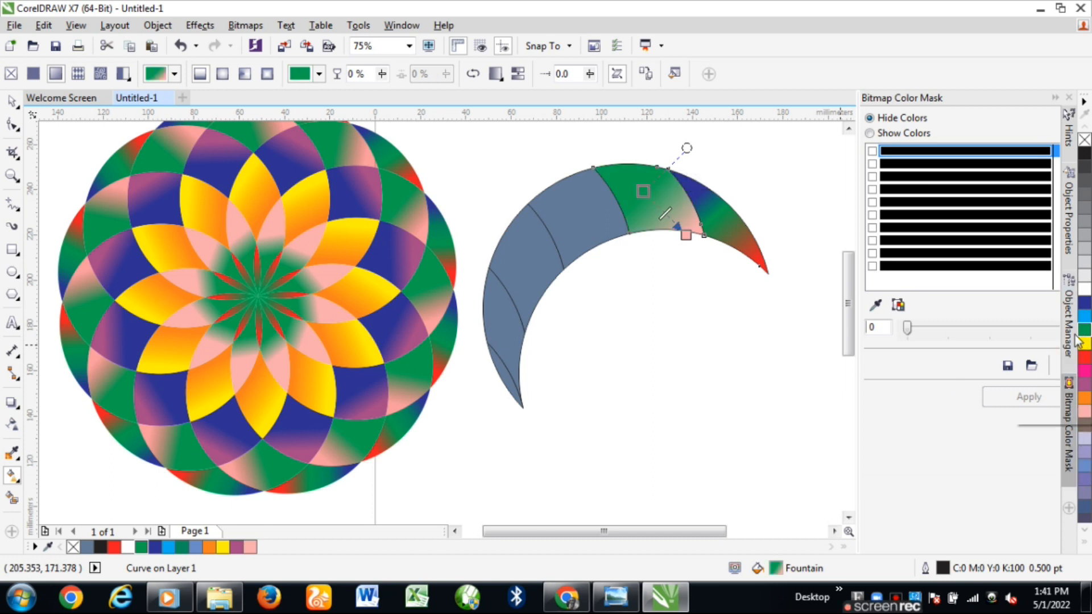
{"action": "left_click_drag", "start_coordinate": [685, 234], "coordinate": [666, 229]}
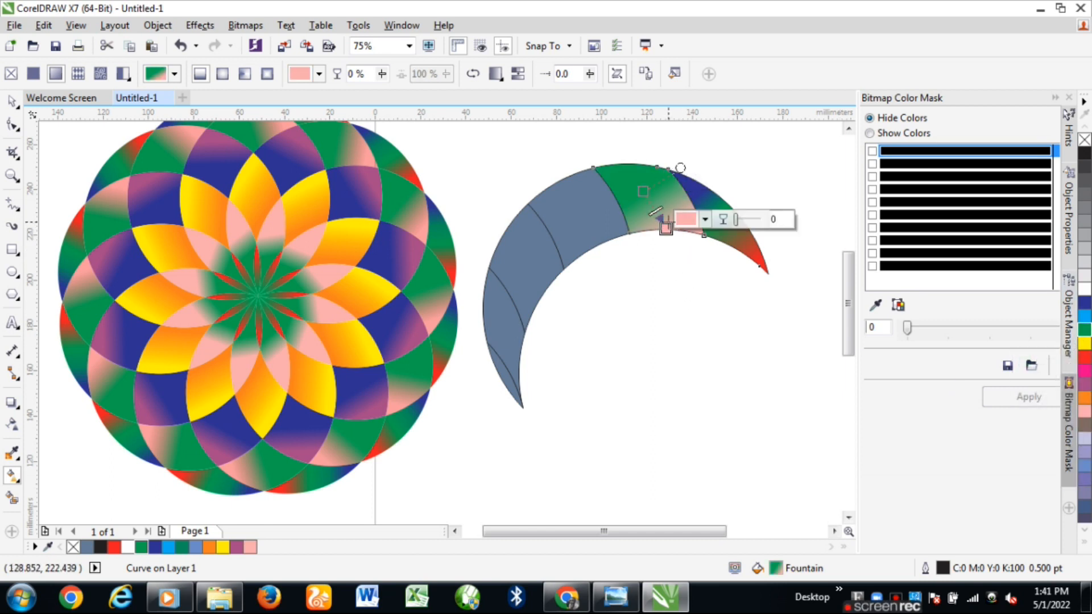
Shift the green start of the green-to-pink segment's gradient closer to its outer edge, keeping the pink end at the inner edge
{"action": "left_click_drag", "start_coordinate": [642, 191], "coordinate": [626, 180]}
{"action": "left_click", "coordinate": [666, 228]}
{"action": "mouse_move", "coordinate": [666, 229]}
{"action": "left_mouse_down"}
{"action": "mouse_move", "coordinate": [658, 208]}
{"action": "mouse_move", "coordinate": [666, 228]}
{"action": "left_mouse_up"}
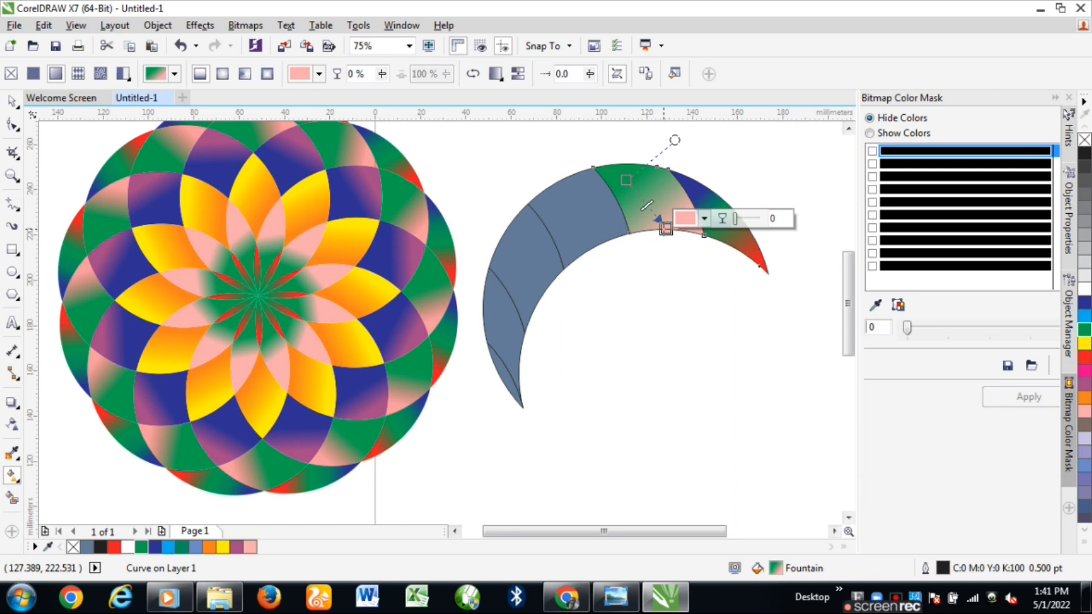
Apply a linear fountain fill from dark blue to magenta to the crescent's third segment, with magenta towards the outer edge, and adjust its start point
{"action": "left_click", "coordinate": [573, 218]}
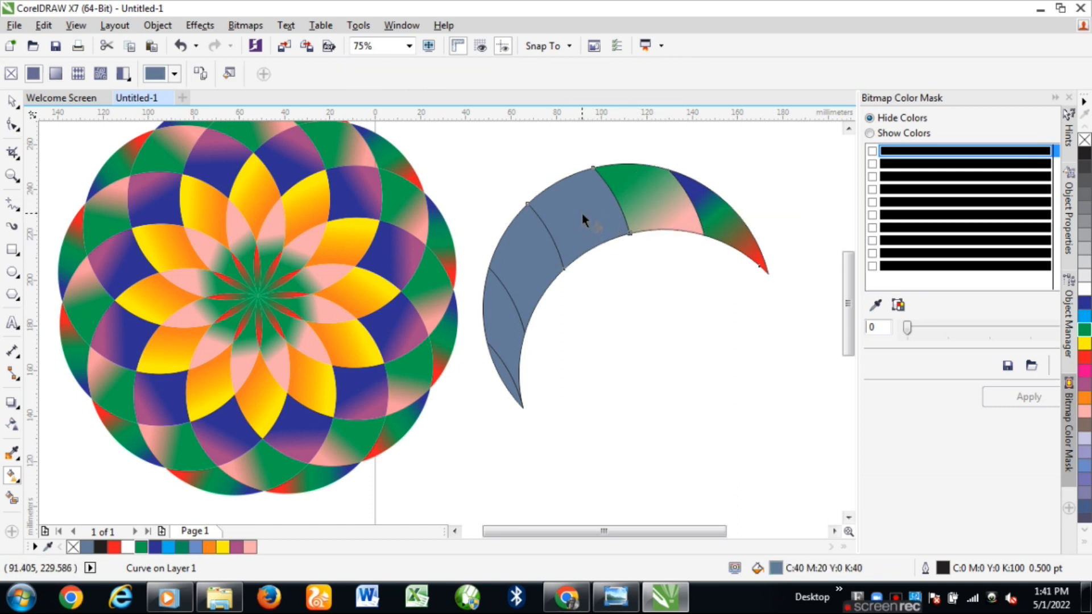
{"action": "left_click_drag", "start_coordinate": [578, 217], "coordinate": [624, 150]}
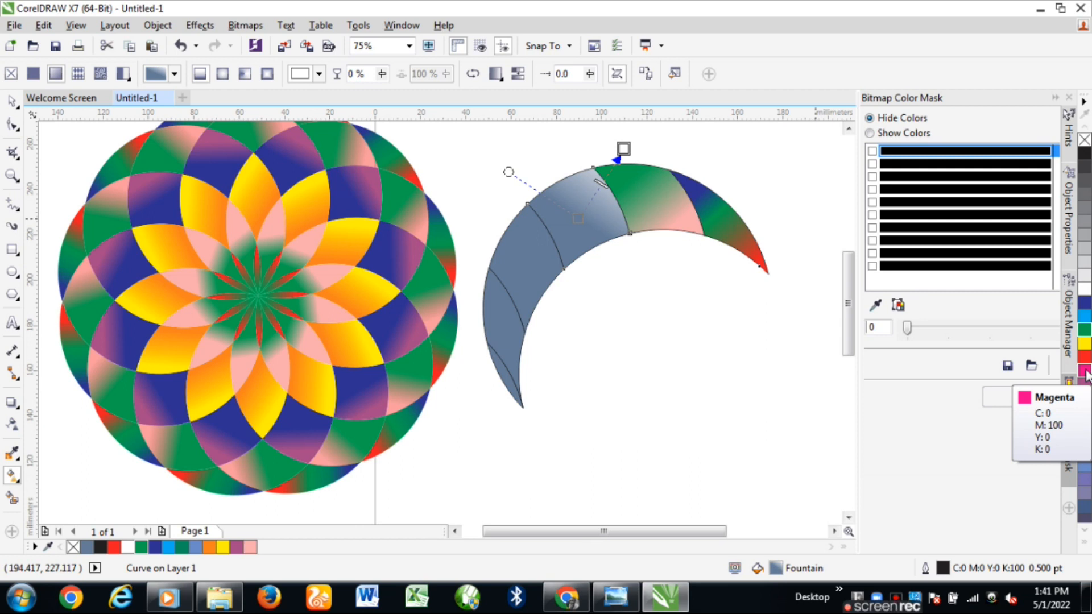
{"action": "left_click", "coordinate": [1085, 371]}
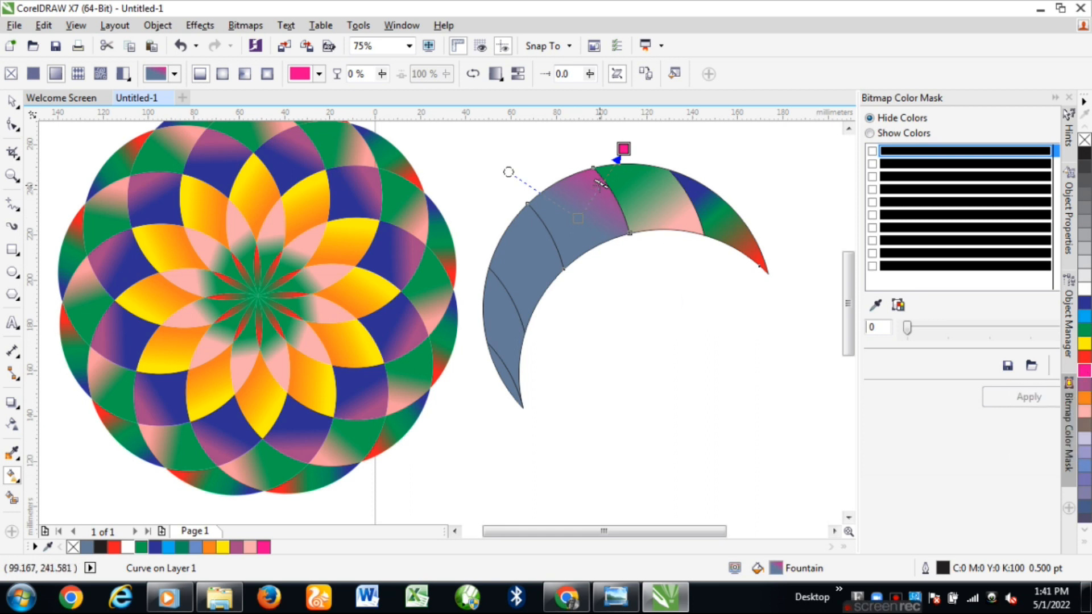
{"action": "left_click", "coordinate": [577, 218]}
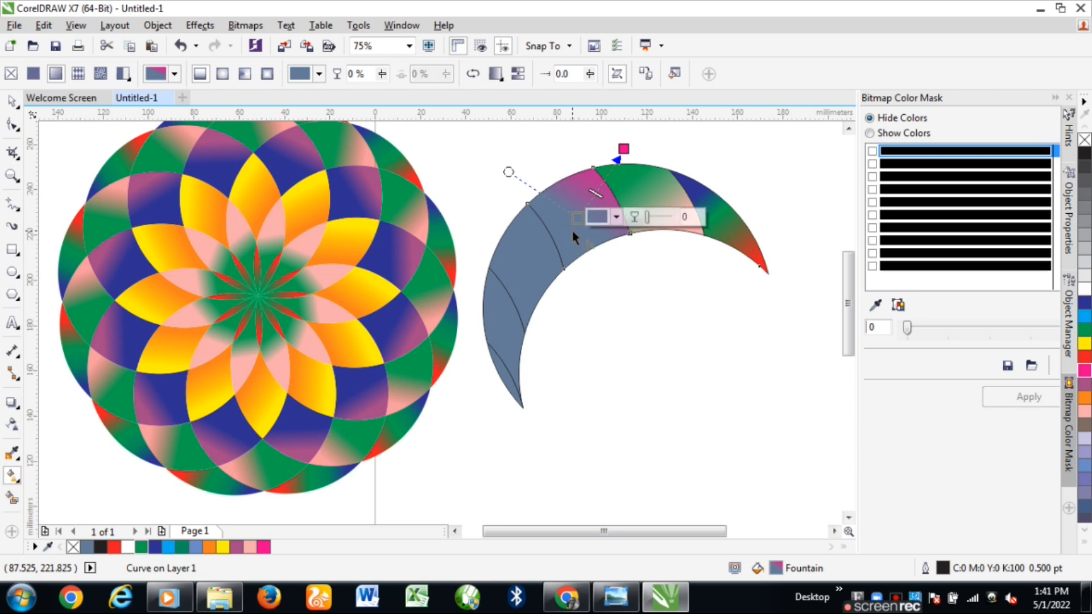
{"action": "left_click", "coordinate": [1084, 305]}
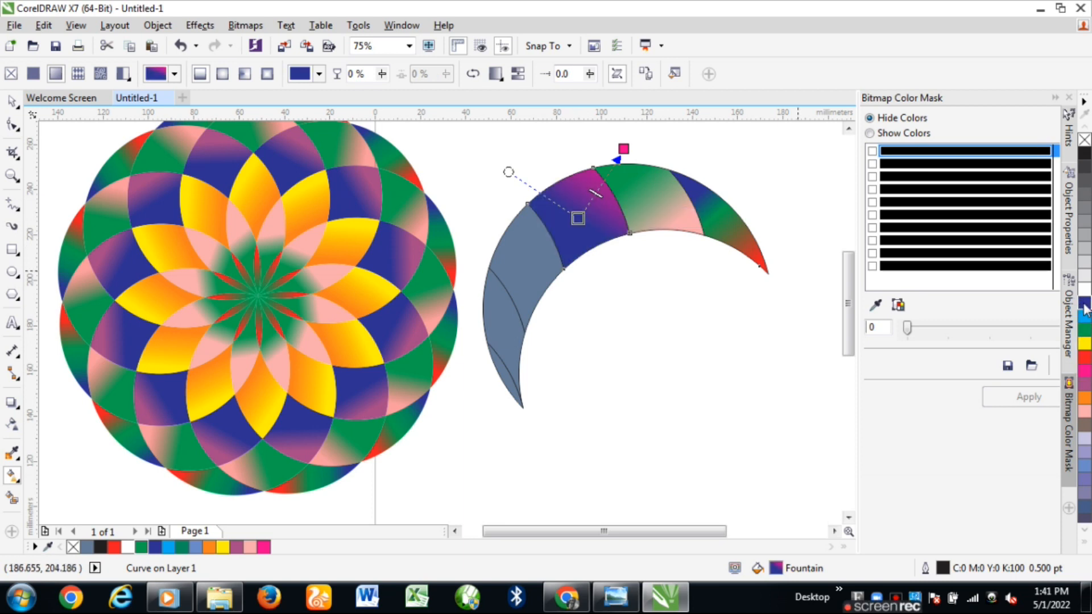
{"action": "mouse_move", "coordinate": [577, 220]}
{"action": "left_mouse_down"}
{"action": "mouse_move", "coordinate": [580, 233]}
{"action": "mouse_move", "coordinate": [594, 209]}
{"action": "left_mouse_up"}
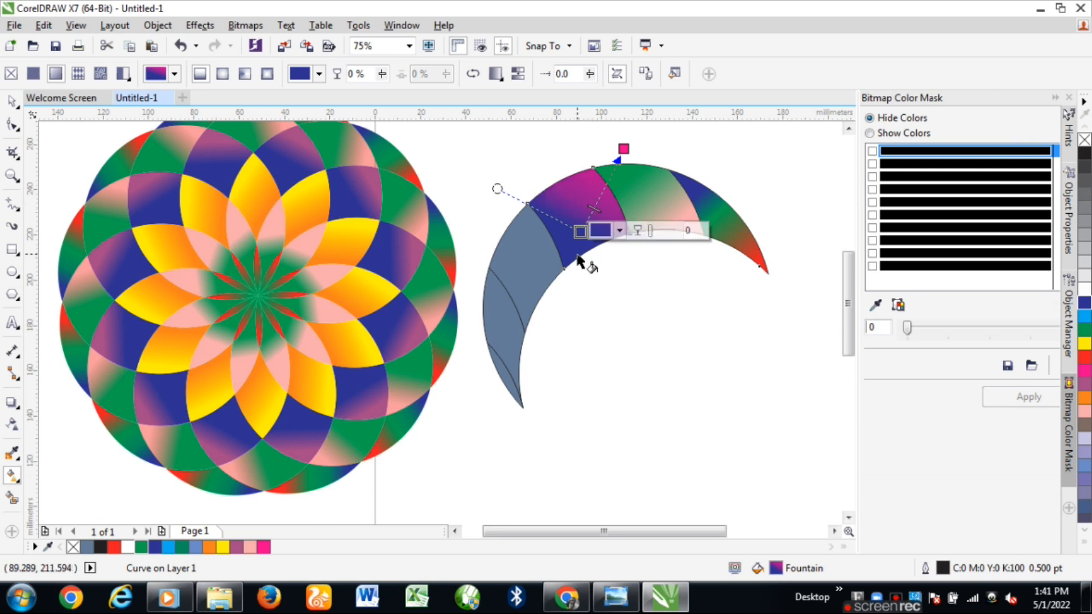
Apply a linear fountain fill to the segment beside the blue-magenta one, running down from yellow at its upper end to orange
{"action": "left_click", "coordinate": [532, 259]}
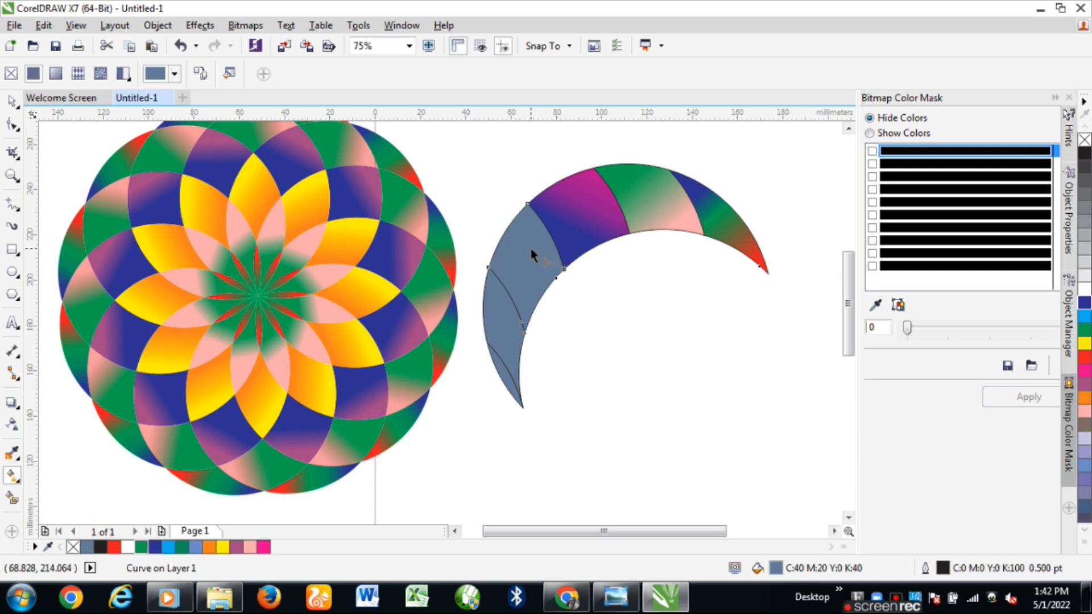
{"action": "left_click_drag", "start_coordinate": [534, 243], "coordinate": [529, 313]}
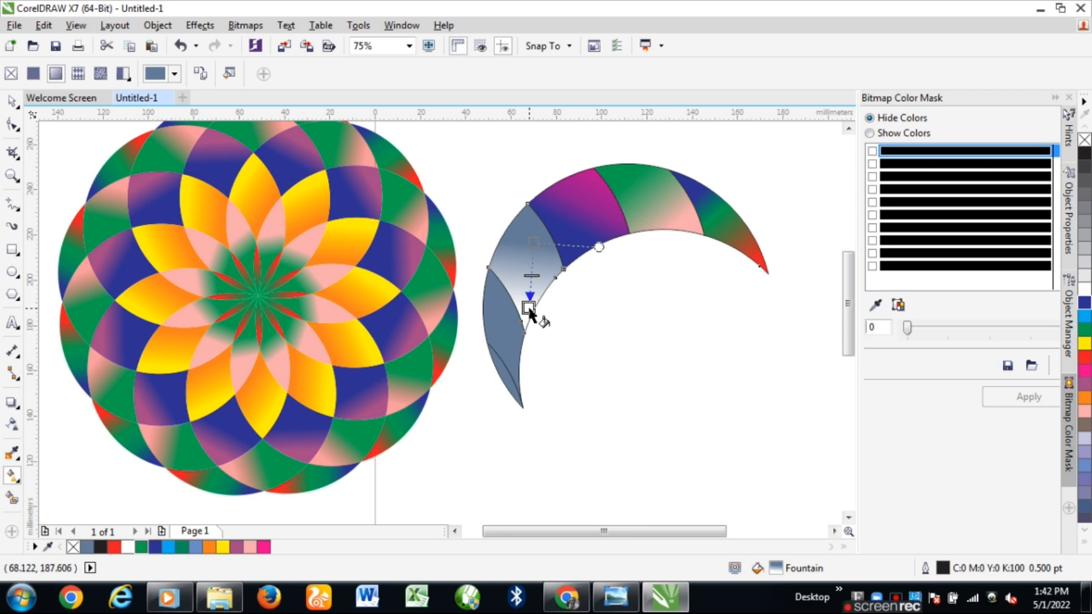
{"action": "left_click_drag", "start_coordinate": [534, 243], "coordinate": [528, 220]}
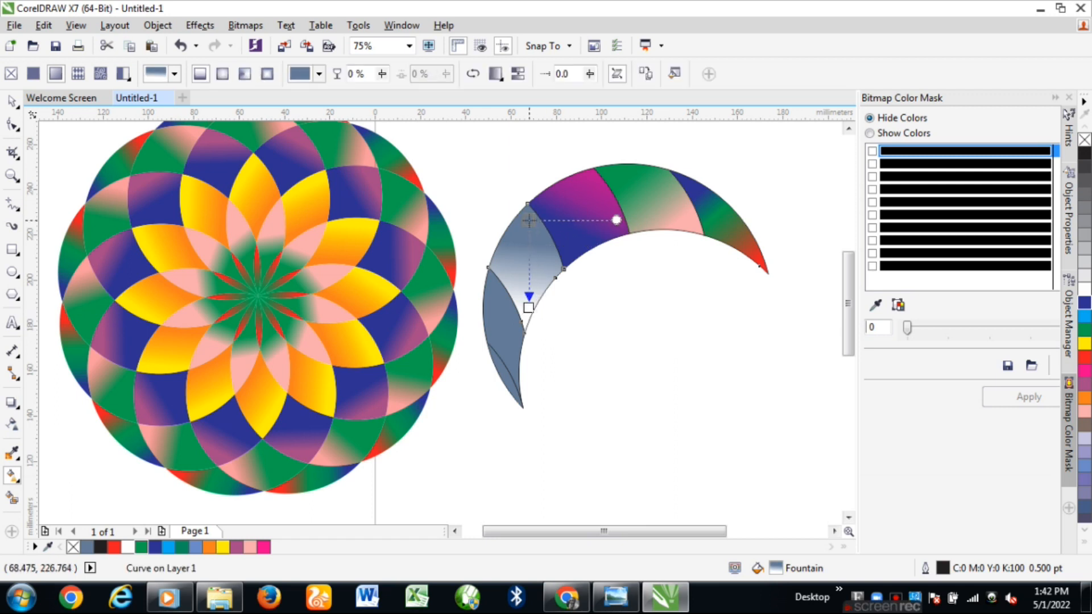
{"action": "left_click", "coordinate": [529, 308]}
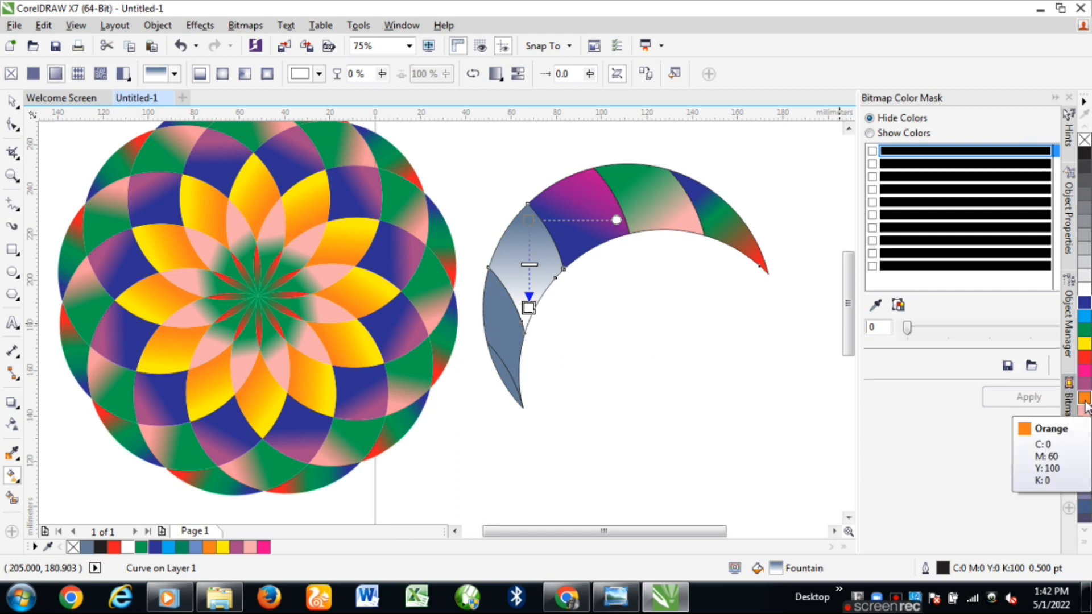
{"action": "left_click", "coordinate": [1084, 400]}
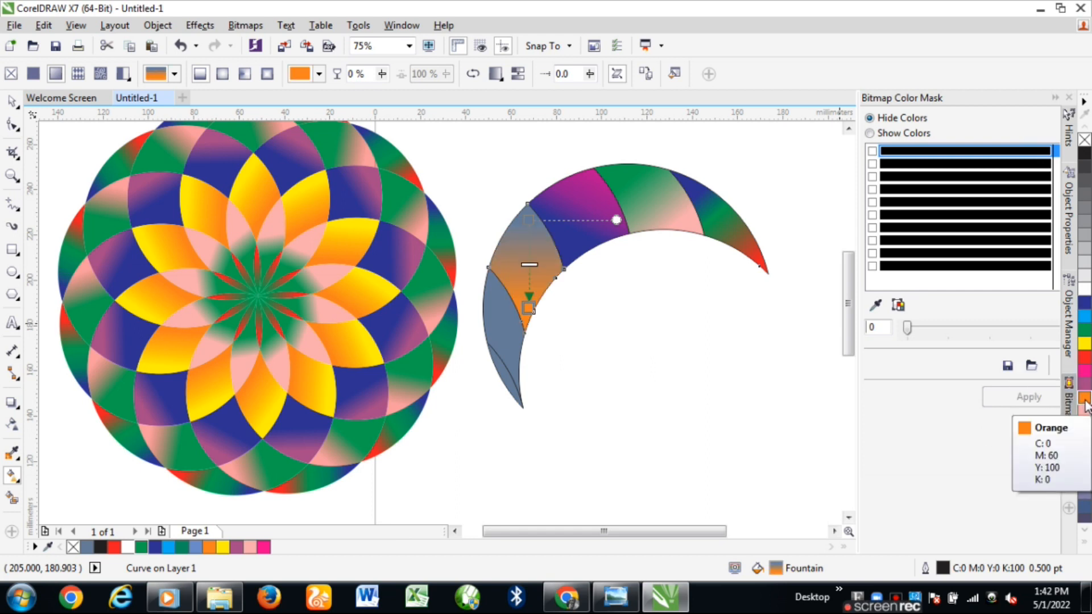
{"action": "left_click_drag", "start_coordinate": [529, 265], "coordinate": [535, 257]}
{"action": "left_click", "coordinate": [528, 220]}
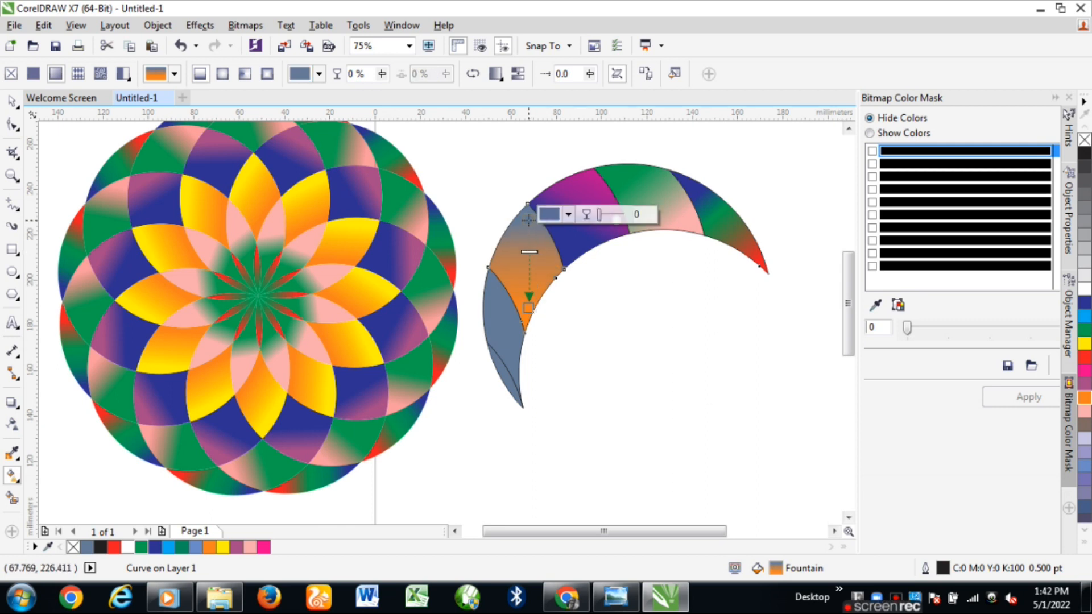
{"action": "left_click", "coordinate": [1085, 343]}
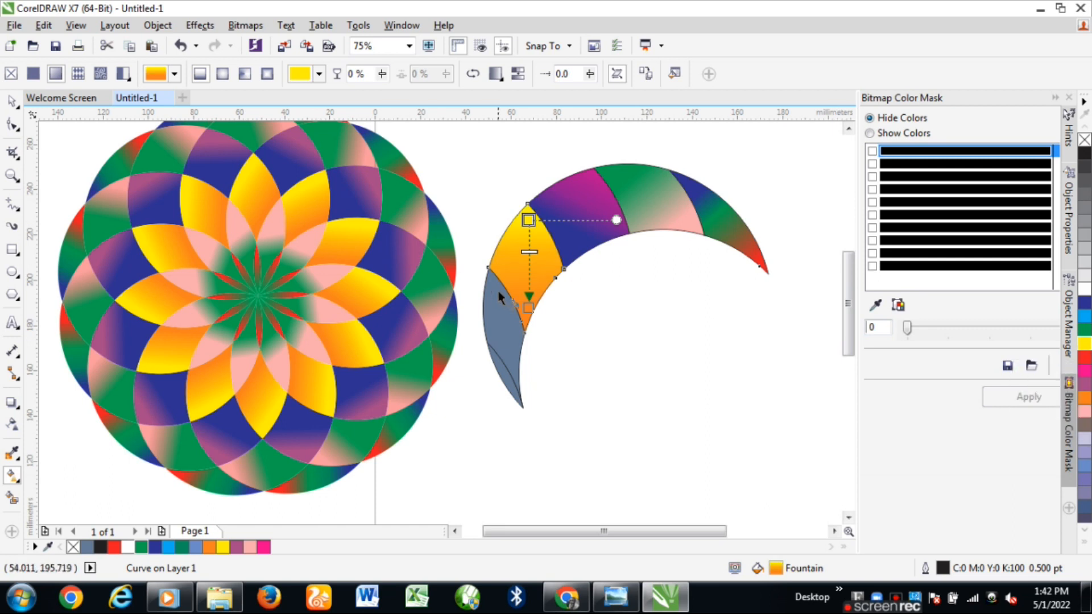
Reposition the yellow-to-orange gradient's handles so it runs diagonally from the segment's outer edge to its inner edge
{"action": "left_click_drag", "start_coordinate": [529, 307], "coordinate": [535, 294]}
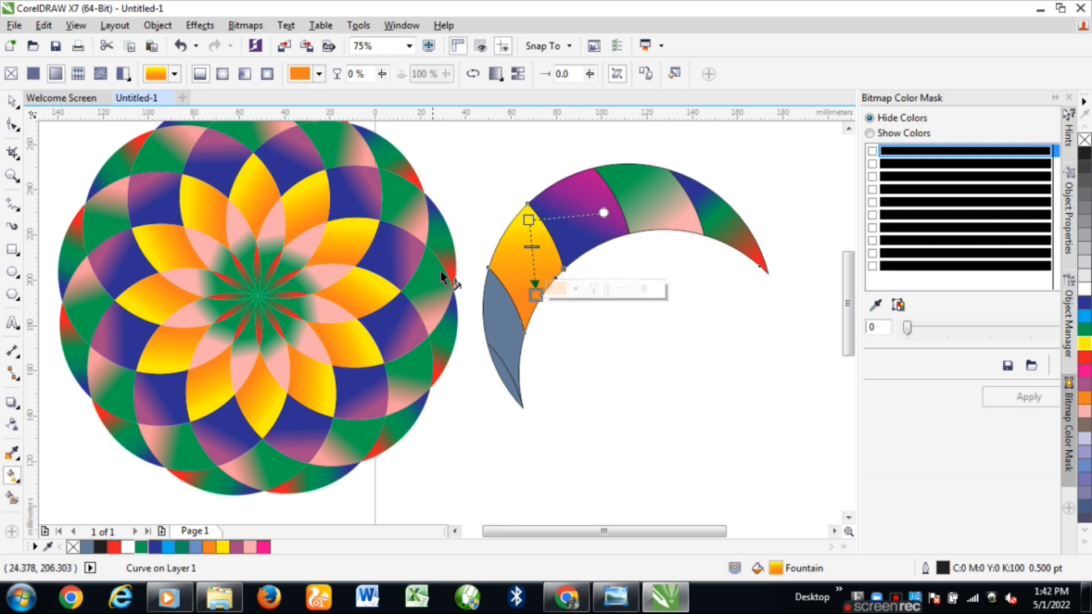
{"action": "left_click_drag", "start_coordinate": [535, 295], "coordinate": [511, 295]}
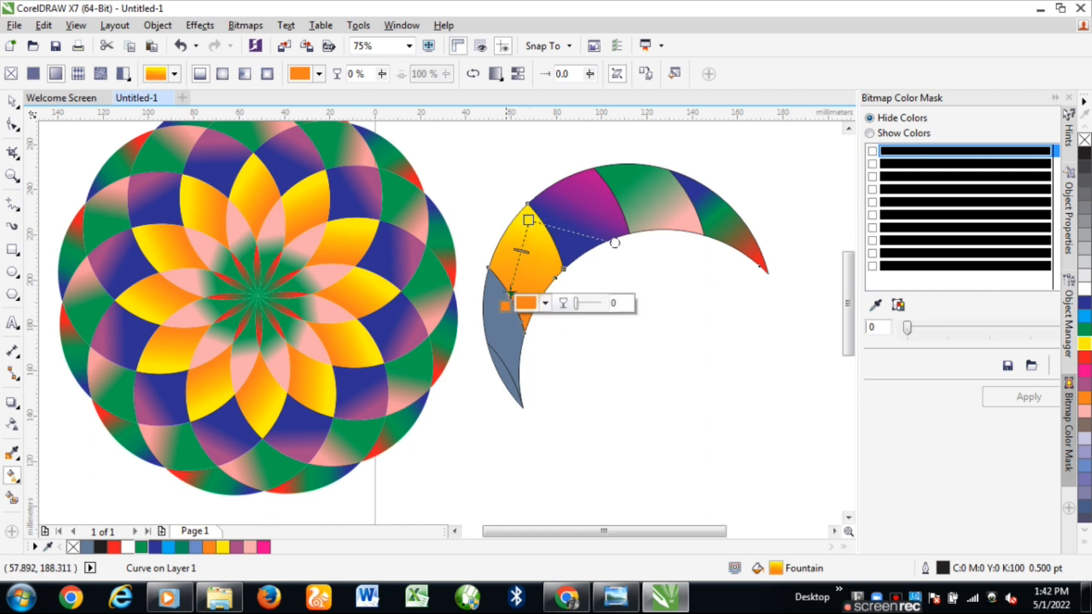
{"action": "left_click_drag", "start_coordinate": [529, 220], "coordinate": [535, 237]}
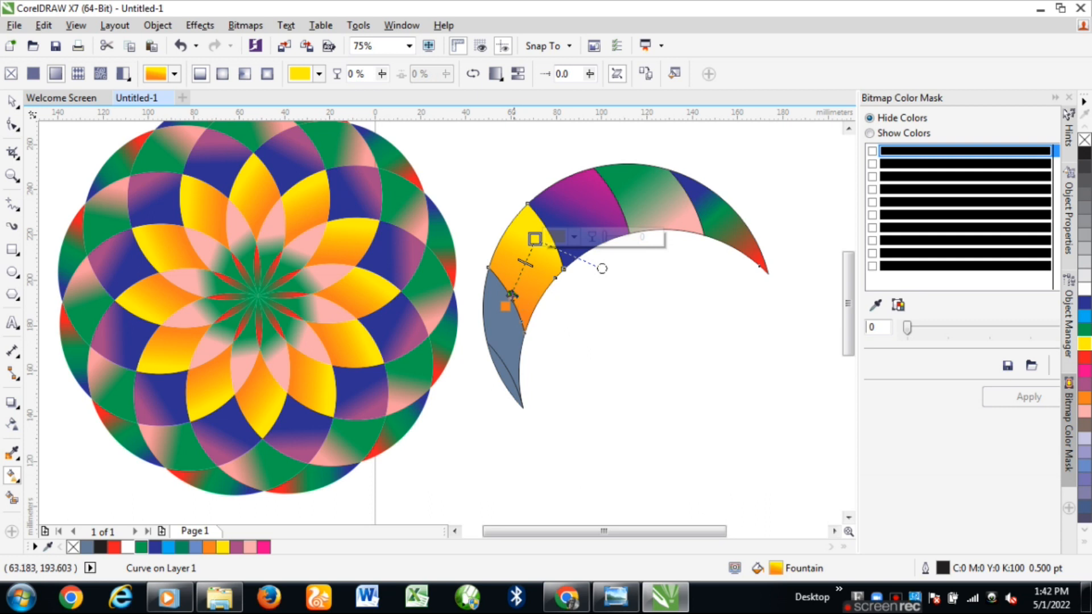
{"action": "left_click_drag", "start_coordinate": [505, 306], "coordinate": [553, 296]}
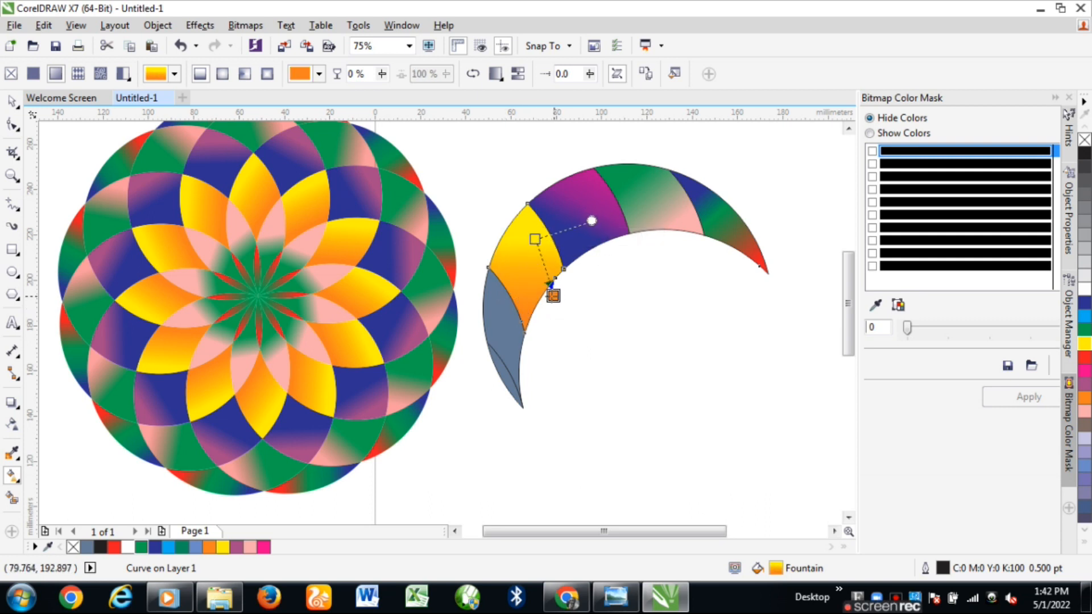
{"action": "left_click_drag", "start_coordinate": [535, 239], "coordinate": [519, 240]}
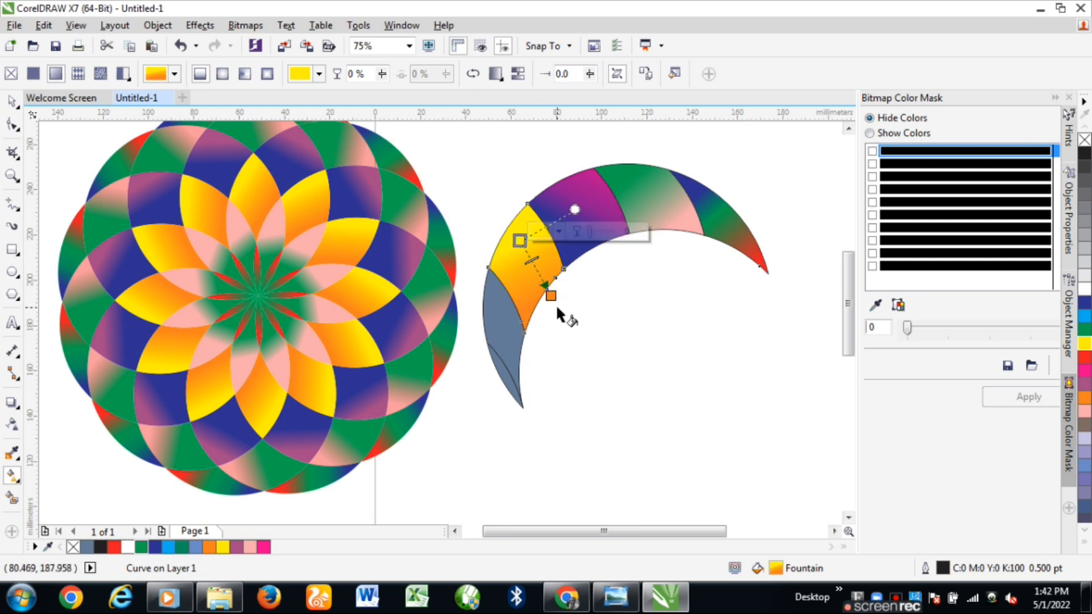
{"action": "left_click_drag", "start_coordinate": [551, 296], "coordinate": [561, 283]}
{"action": "left_click_drag", "start_coordinate": [519, 240], "coordinate": [514, 245]}
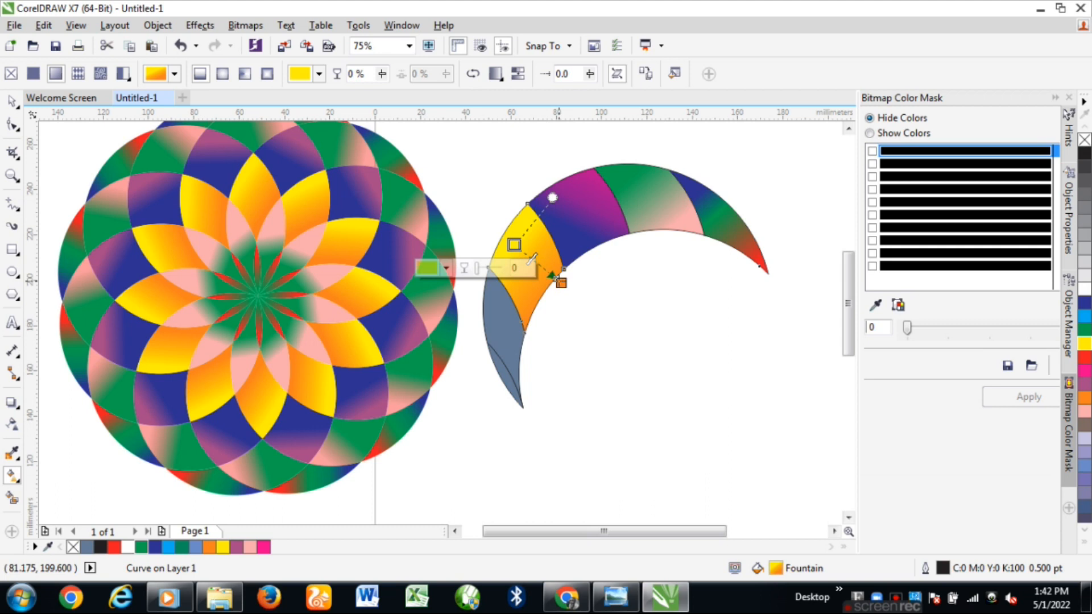
{"action": "left_click_drag", "start_coordinate": [560, 282], "coordinate": [551, 282]}
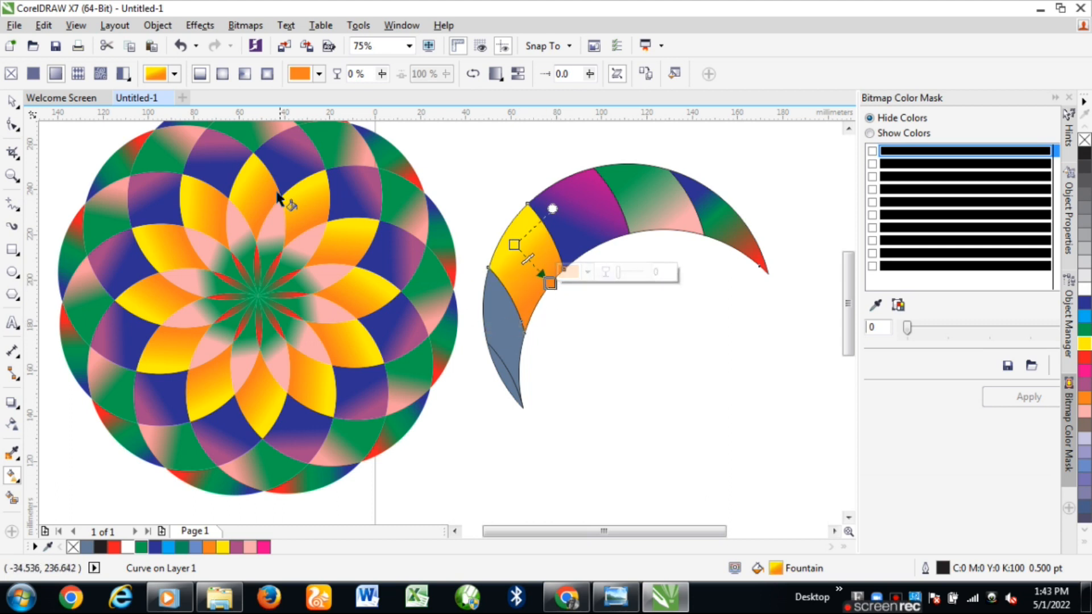
Fill the segment below the yellow-orange one with pink and apply a linear fountain fill ending in green at its lower end
{"action": "left_click", "coordinate": [500, 327]}
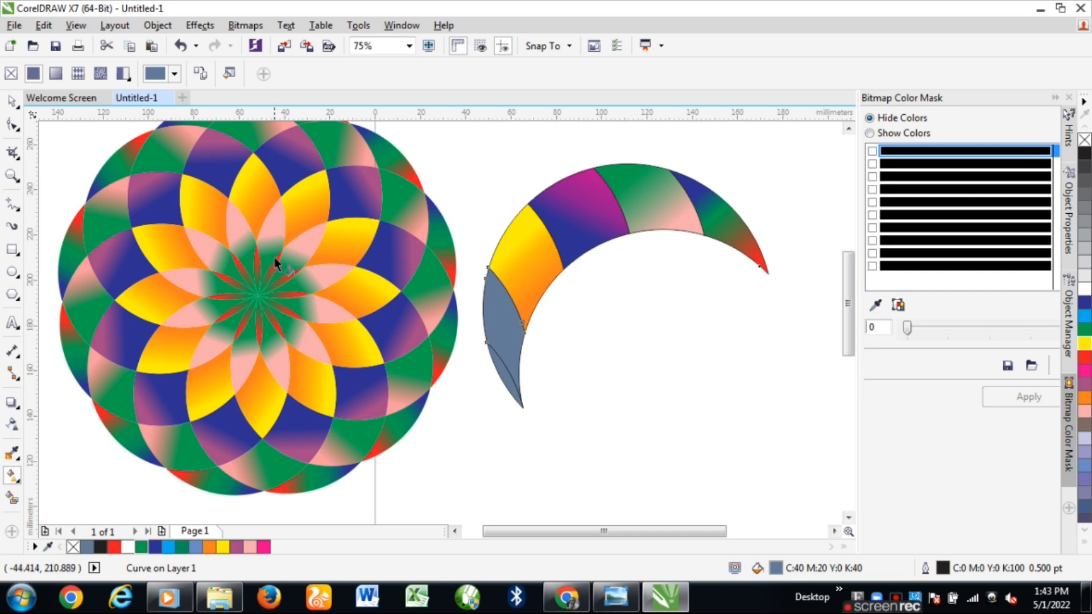
{"action": "scroll", "coordinate": [271, 252], "scroll_direction": "up", "scroll_amount": 4}
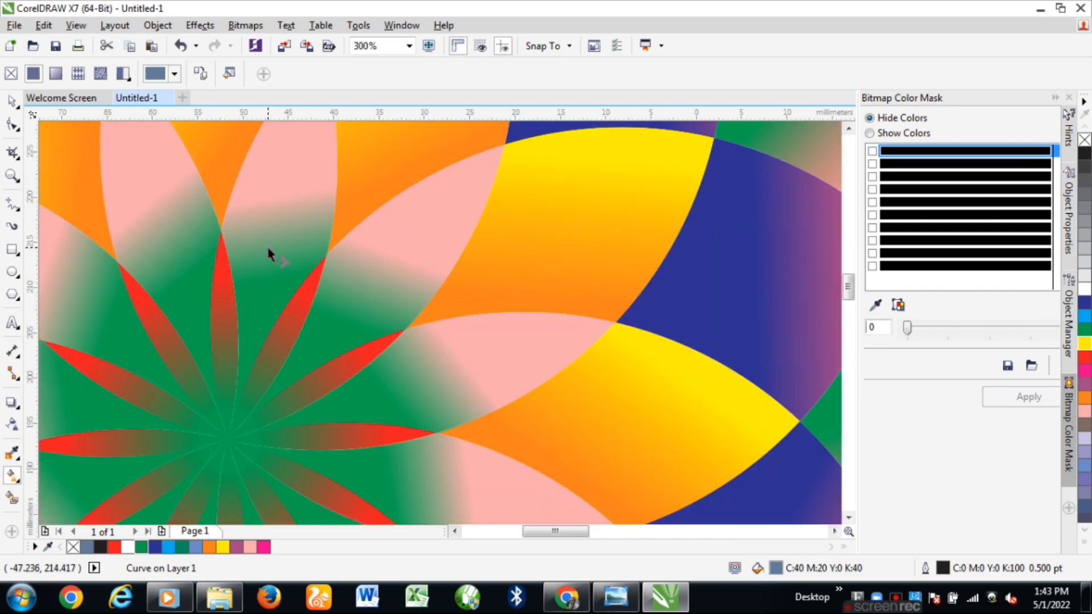
{"action": "scroll", "coordinate": [268, 249], "scroll_direction": "down", "scroll_amount": 4}
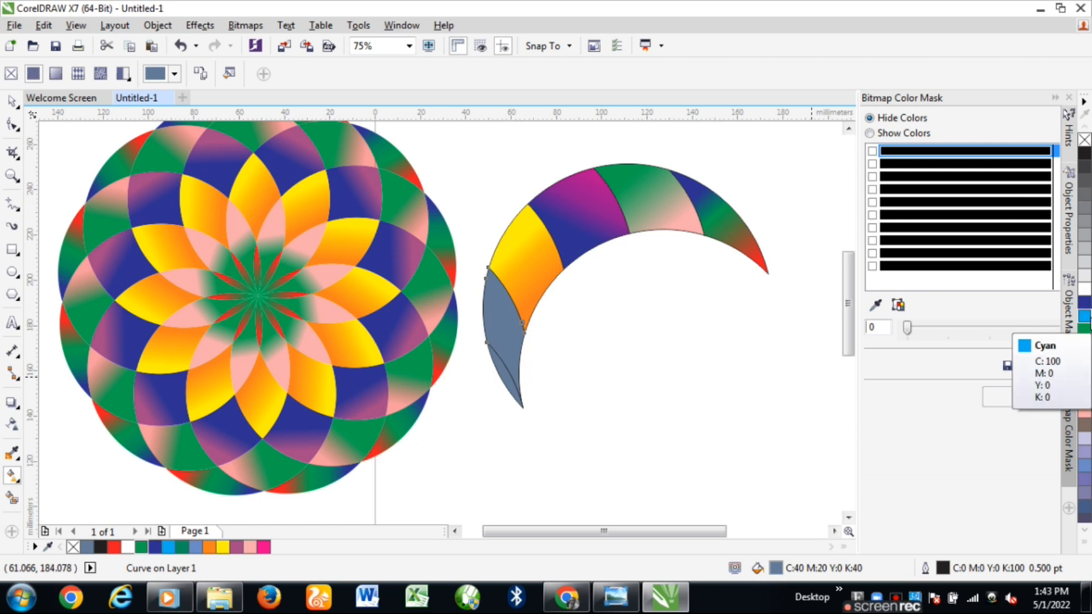
{"action": "left_click", "coordinate": [1085, 413]}
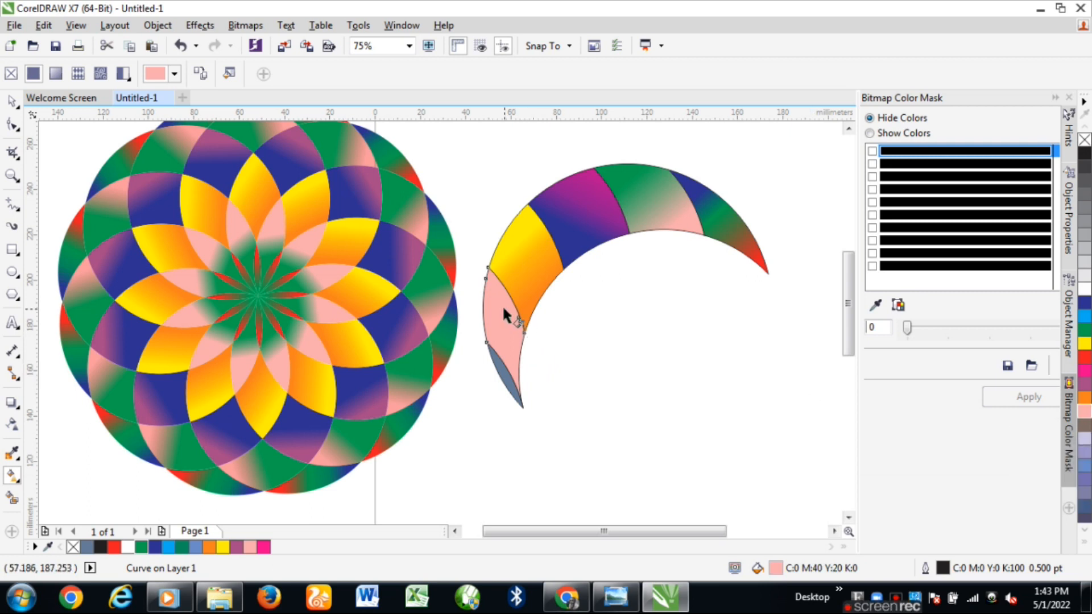
{"action": "left_click_drag", "start_coordinate": [497, 307], "coordinate": [523, 360]}
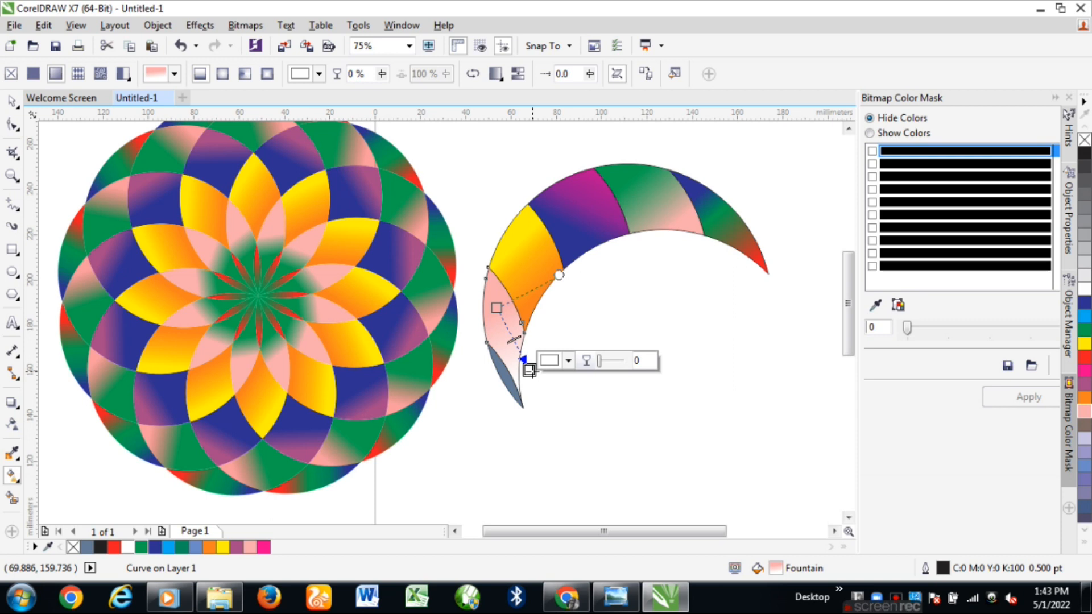
{"action": "left_click", "coordinate": [1085, 330]}
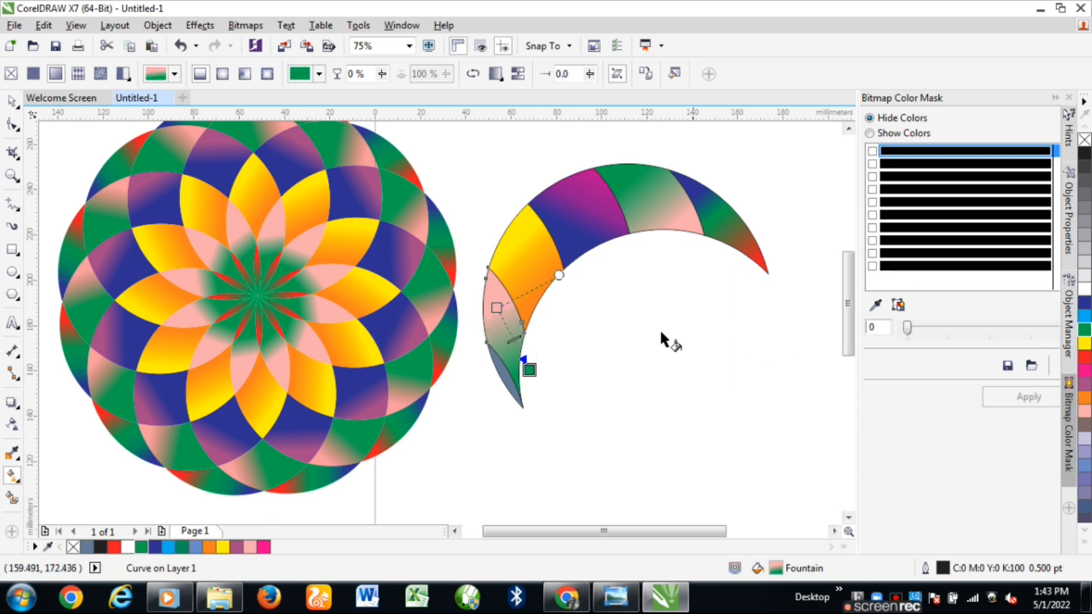
Adjust the pink-to-green gradient's start and end handles so the blend runs almost vertically through the segment
{"action": "left_click_drag", "start_coordinate": [529, 370], "coordinate": [504, 355]}
{"action": "left_click", "coordinate": [505, 311]}
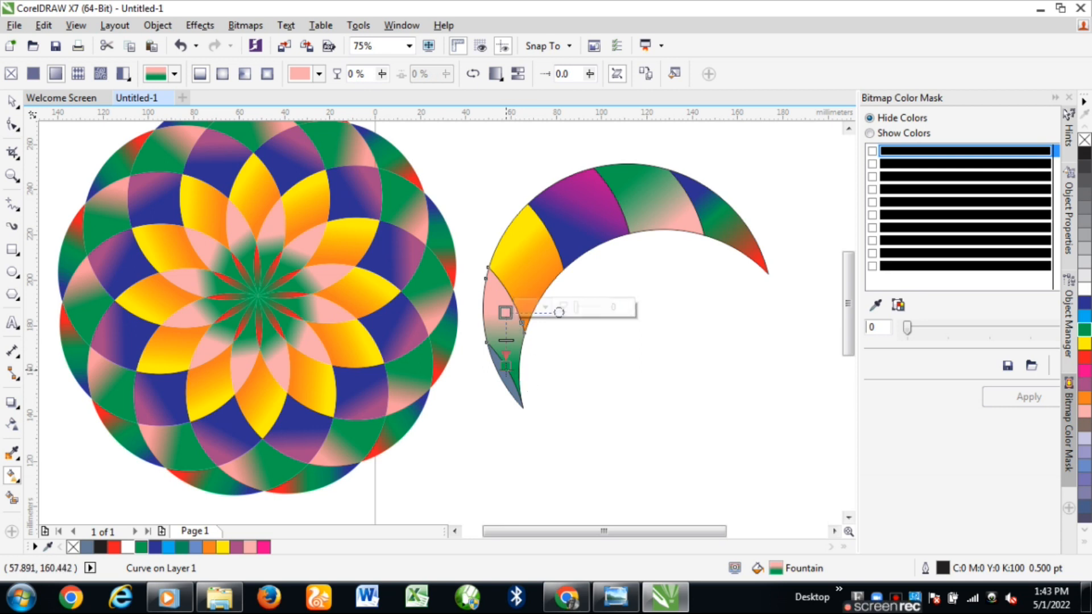
{"action": "left_click_drag", "start_coordinate": [506, 366], "coordinate": [494, 367]}
{"action": "left_click_drag", "start_coordinate": [508, 316], "coordinate": [507, 320]}
{"action": "mouse_move", "coordinate": [495, 370]}
{"action": "left_mouse_down"}
{"action": "mouse_move", "coordinate": [505, 375]}
{"action": "mouse_move", "coordinate": [504, 363]}
{"action": "left_mouse_up"}
{"action": "left_click_drag", "start_coordinate": [510, 319], "coordinate": [506, 315]}
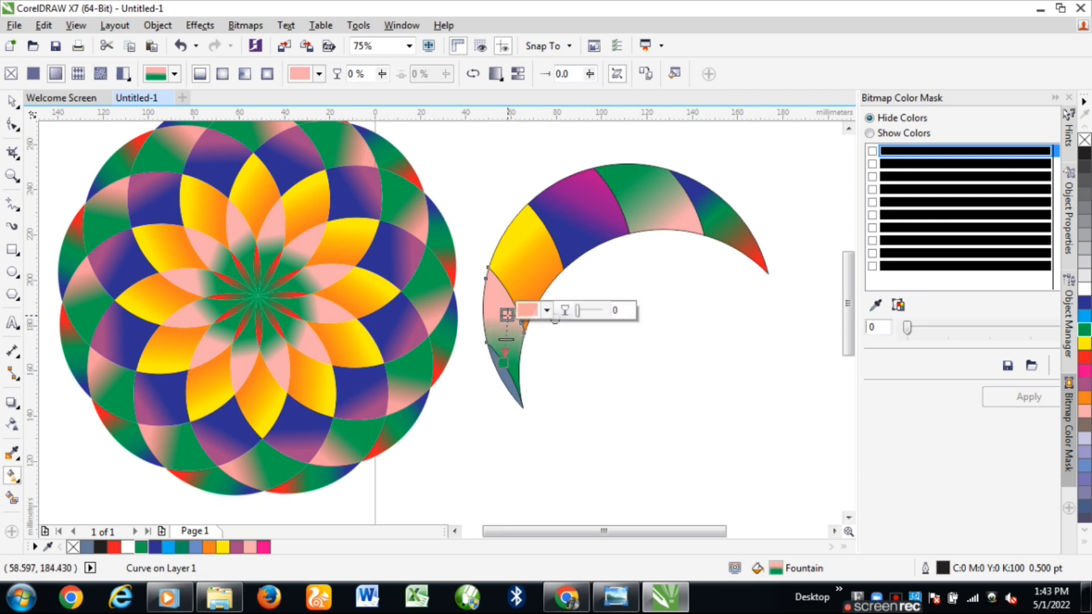
Apply a linear fountain fill to the grey-blue segment at the crescent's lower tip, running from red at its upper end to green at the tip
{"action": "left_click", "coordinate": [519, 396]}
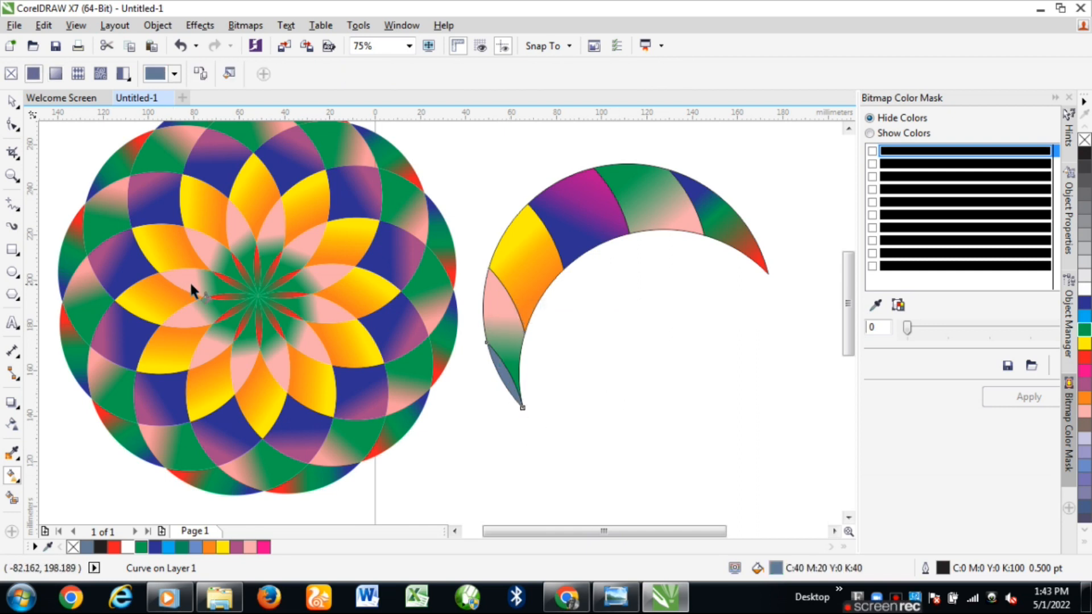
{"action": "scroll", "coordinate": [262, 281], "scroll_direction": "up", "scroll_amount": 3}
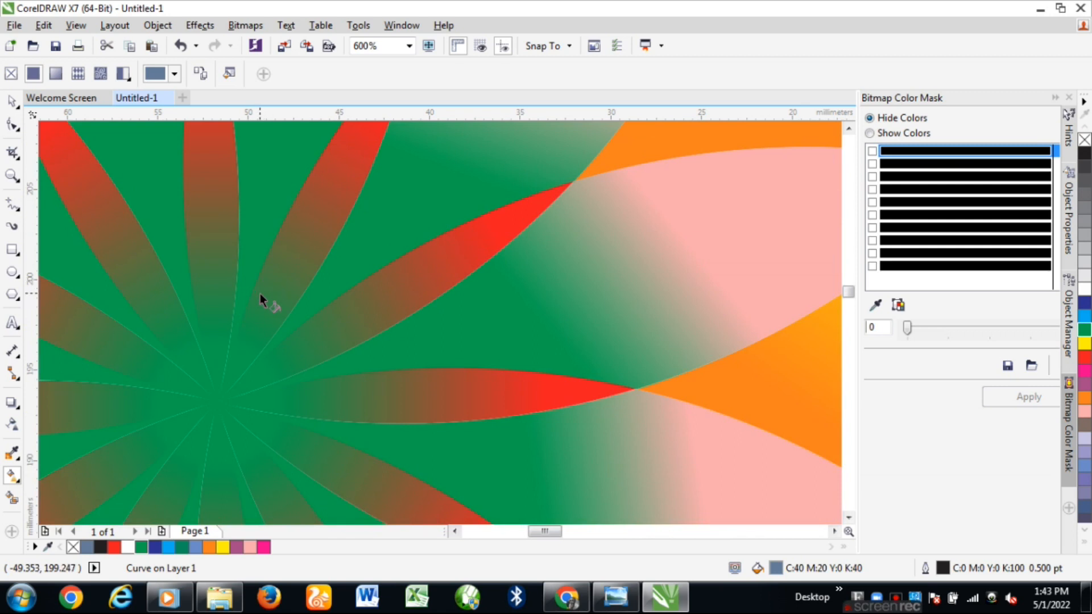
{"action": "scroll", "coordinate": [280, 265], "scroll_direction": "down", "scroll_amount": 2}
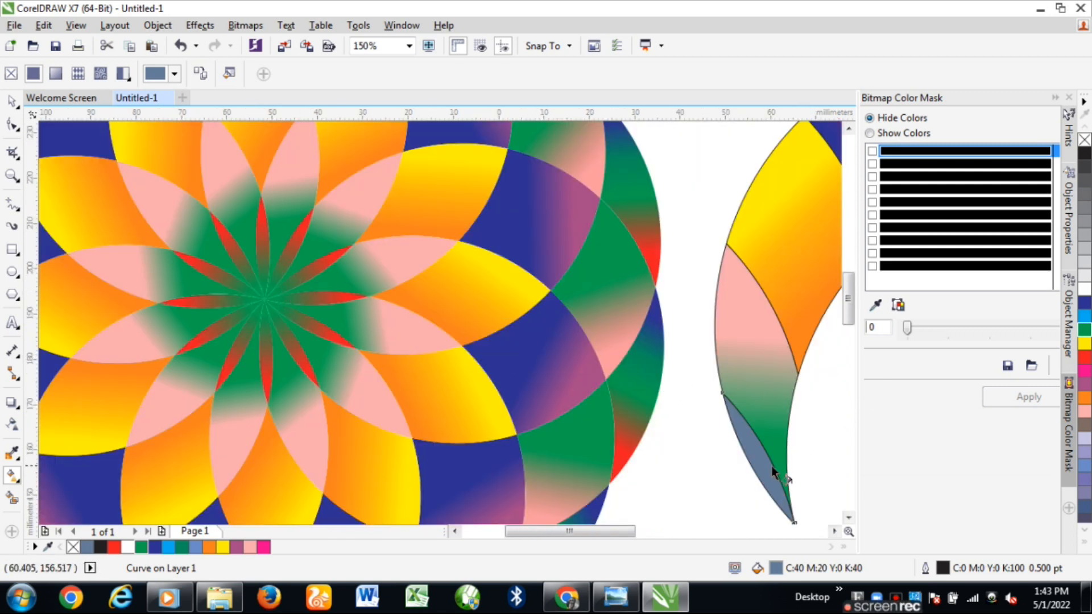
{"action": "left_click_drag", "start_coordinate": [762, 462], "coordinate": [798, 521]}
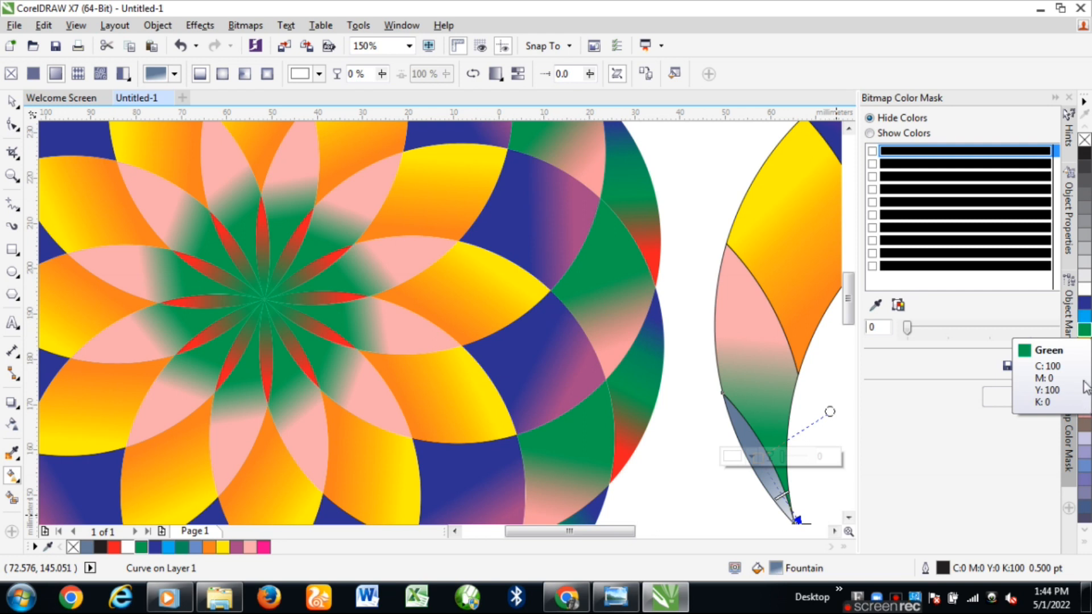
{"action": "left_click", "coordinate": [1084, 328]}
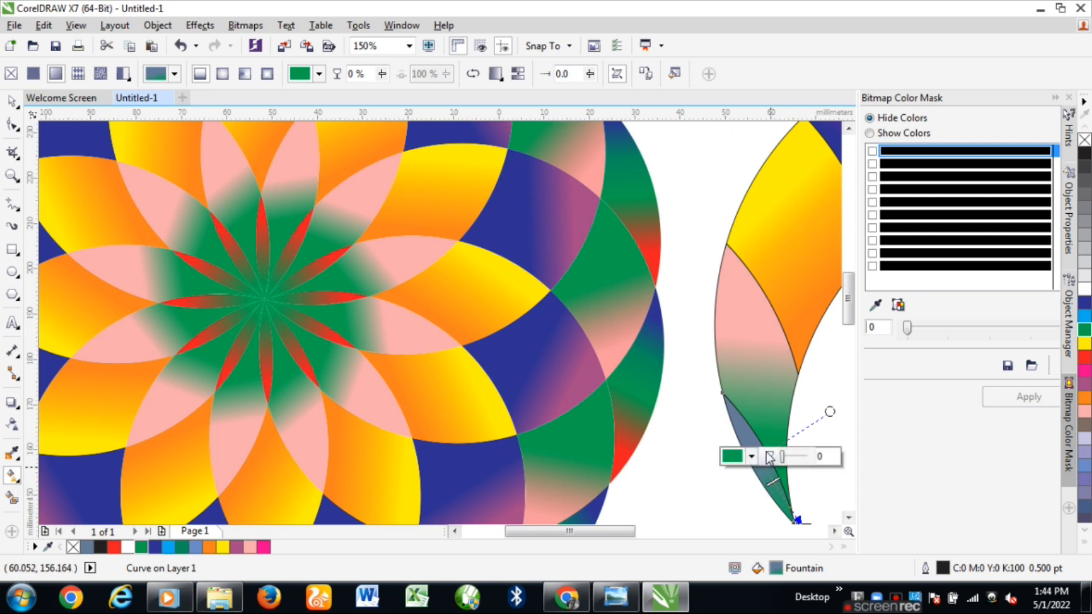
{"action": "left_click_drag", "start_coordinate": [760, 458], "coordinate": [742, 433]}
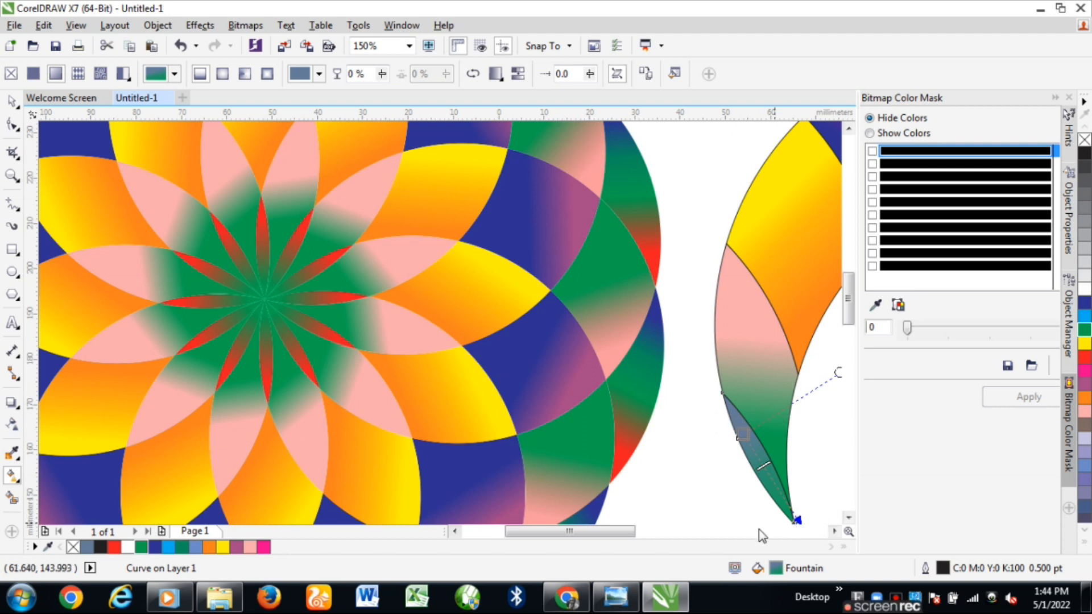
{"action": "left_click", "coordinate": [1086, 358]}
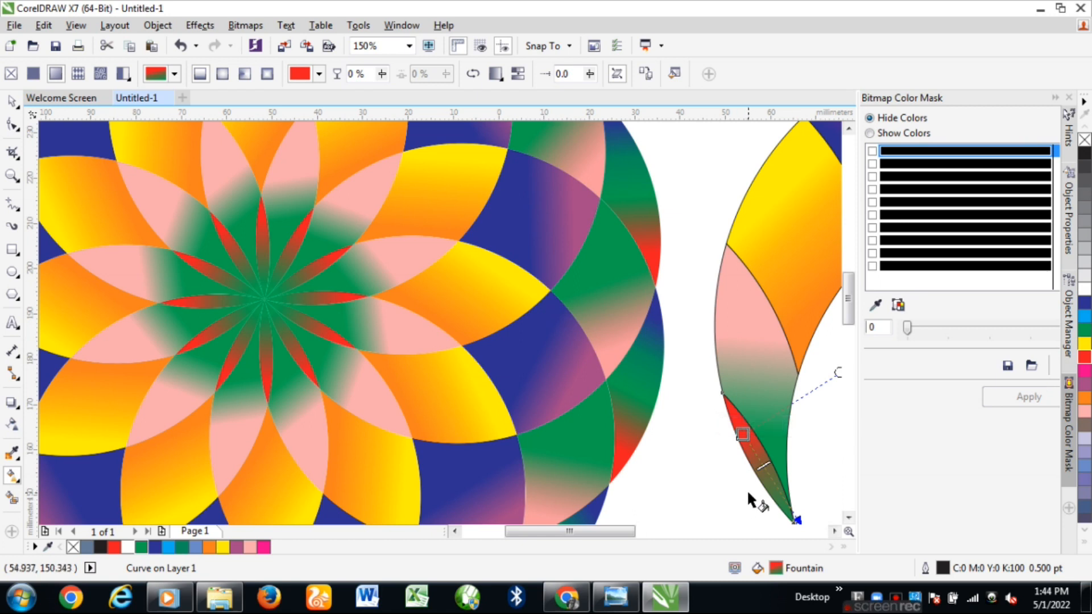
{"action": "scroll", "coordinate": [765, 458], "scroll_direction": "down", "scroll_amount": 2}
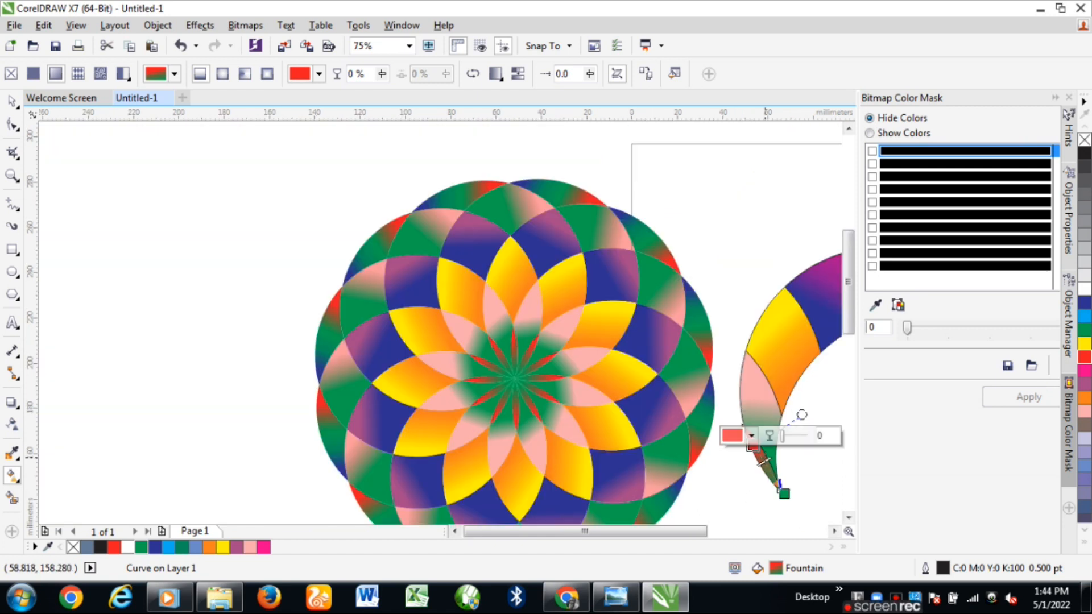
Move the whole reference flower well away from the page and the coloured crescent
{"action": "scroll", "coordinate": [829, 535], "scroll_direction": "right", "scroll_amount": 5}
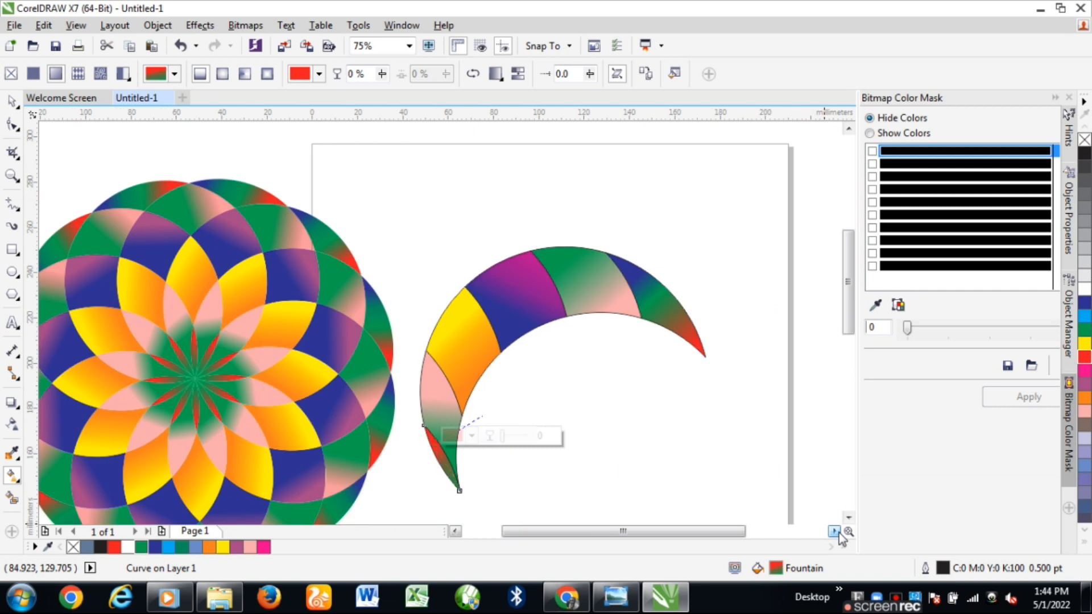
{"action": "left_click", "coordinate": [12, 100]}
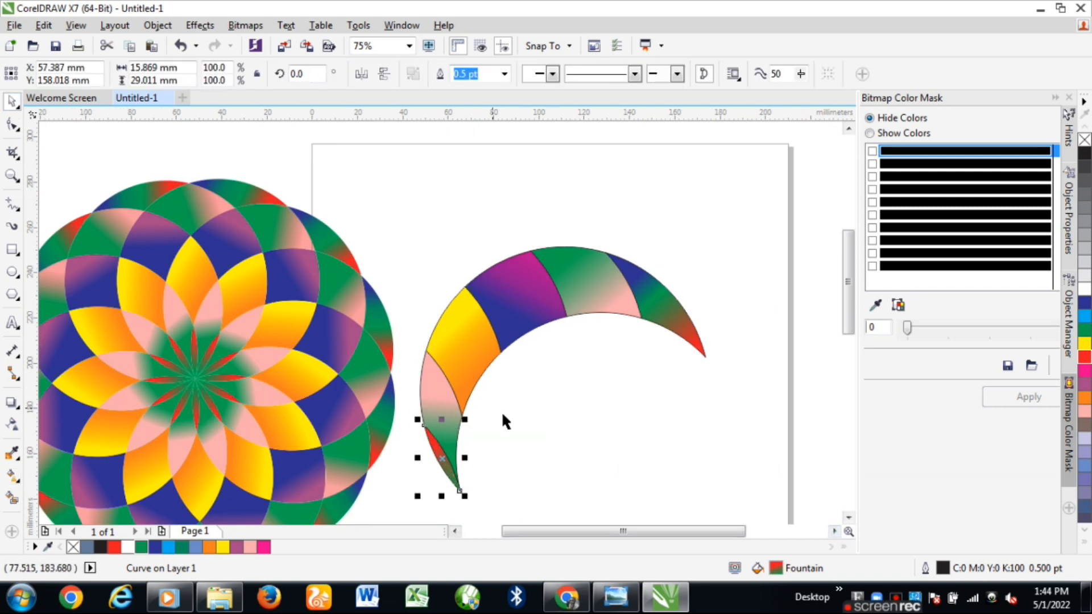
{"action": "scroll", "coordinate": [557, 421], "scroll_direction": "down", "scroll_amount": 2}
{"action": "left_click_drag", "start_coordinate": [195, 268], "coordinate": [485, 510]}
{"action": "left_click_drag", "start_coordinate": [426, 372], "coordinate": [159, 309]}
{"action": "left_click", "coordinate": [622, 378]}
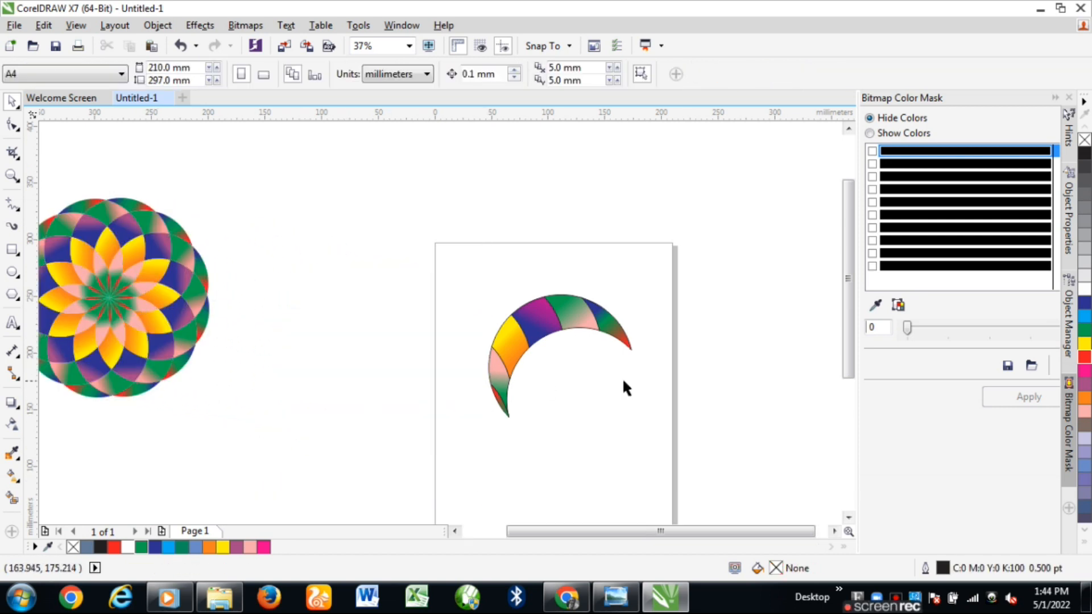
Group the six coloured segments of the crescent into one object
{"action": "left_click_drag", "start_coordinate": [427, 261], "coordinate": [686, 464]}
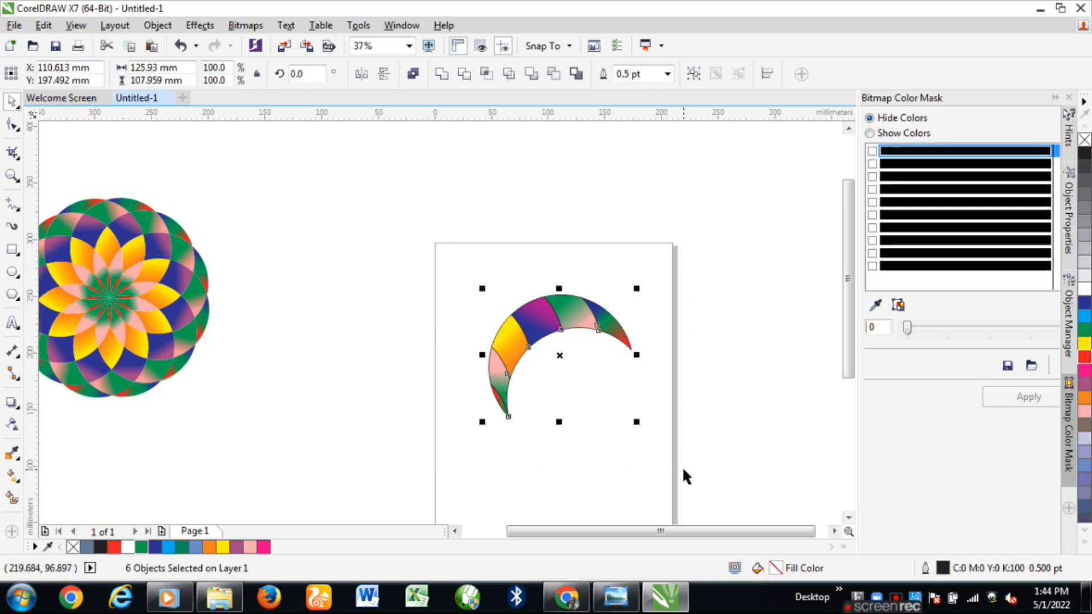
{"action": "left_click", "coordinate": [458, 275]}
{"action": "left_click_drag", "start_coordinate": [434, 251], "coordinate": [686, 457]}
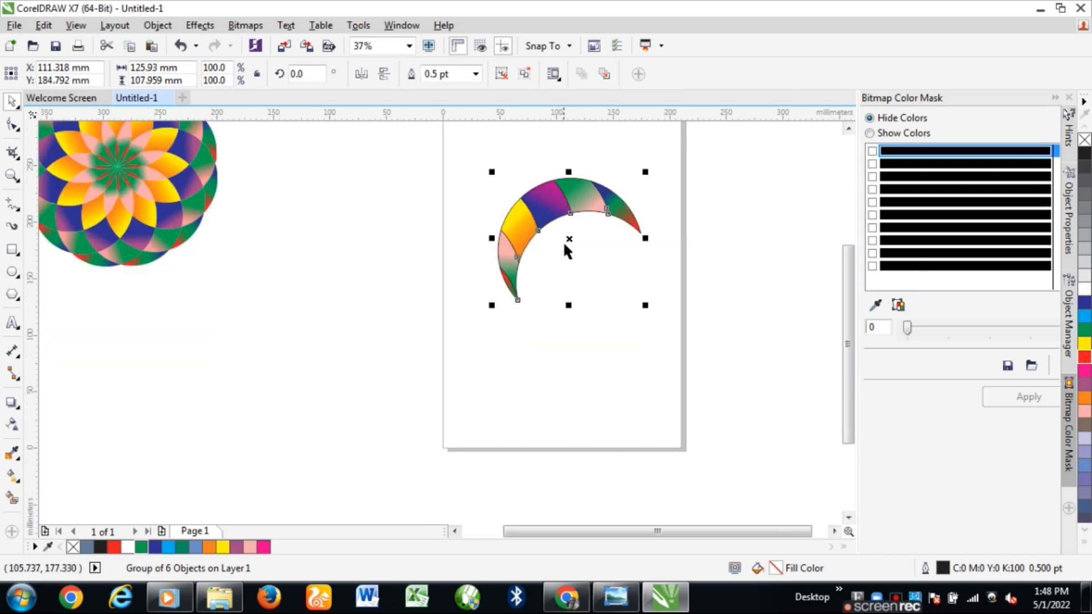
Move the crescent group's centre of rotation onto the node at its lower tip
{"action": "left_click", "coordinate": [570, 240]}
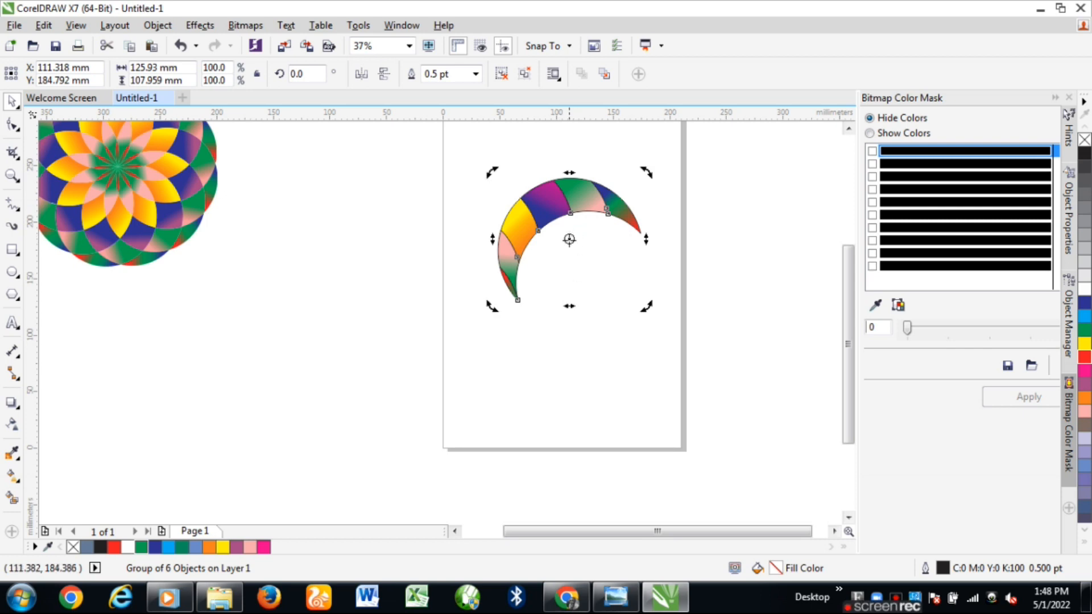
{"action": "scroll", "coordinate": [551, 251], "scroll_direction": "up", "scroll_amount": 2}
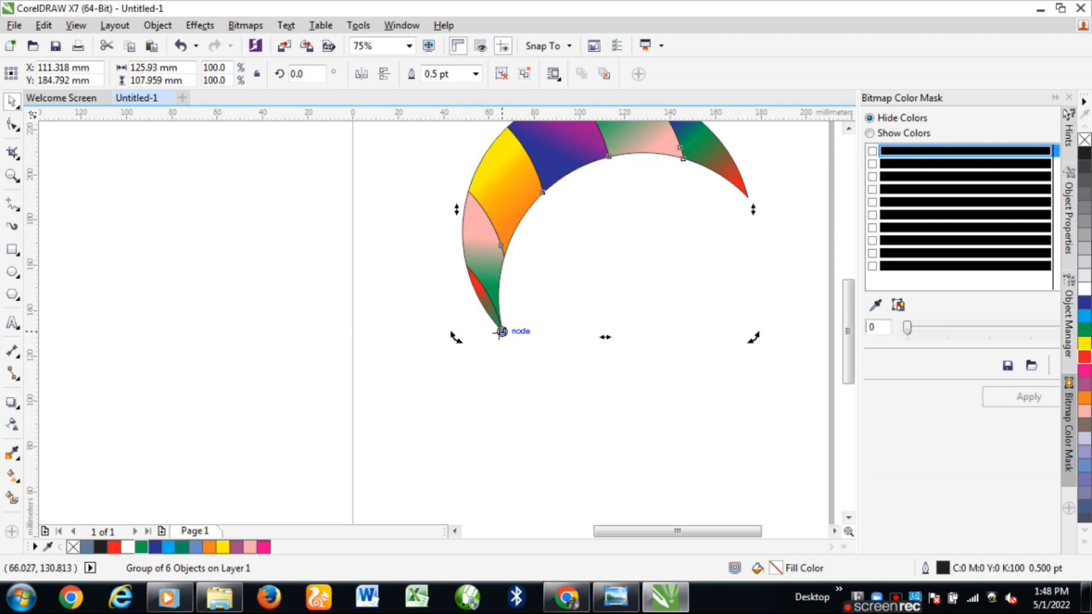
{"action": "scroll", "coordinate": [600, 264], "scroll_direction": "down", "scroll_amount": 2}
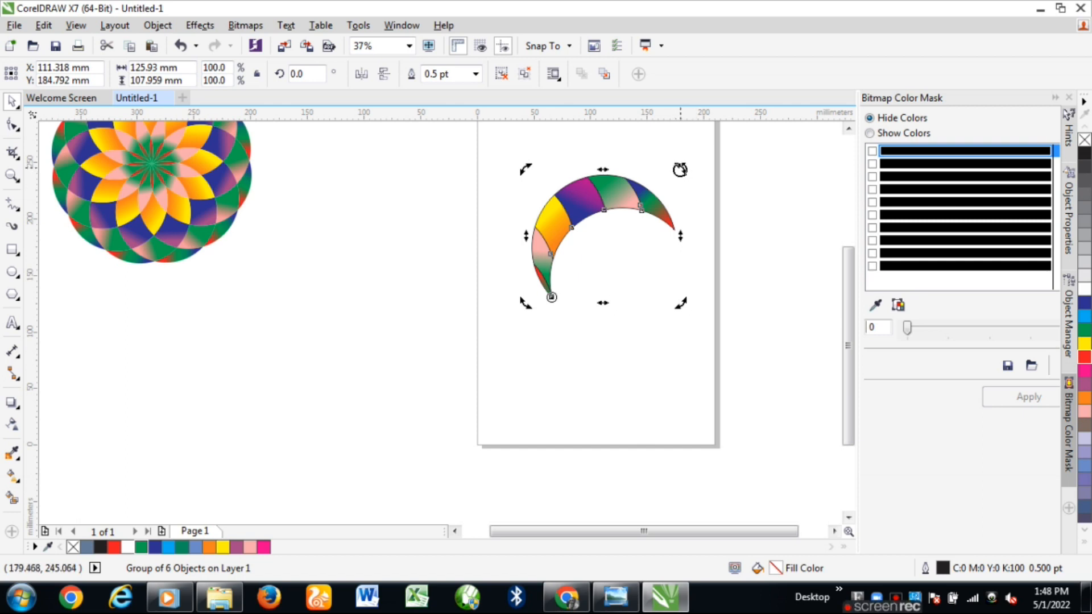
Rotate a copy of the crescent 30° clockwise about its lower tip and repeat the duplication until twelve crescents form a full flower
{"action": "left_click_drag", "start_coordinate": [680, 170], "coordinate": [717, 246]}
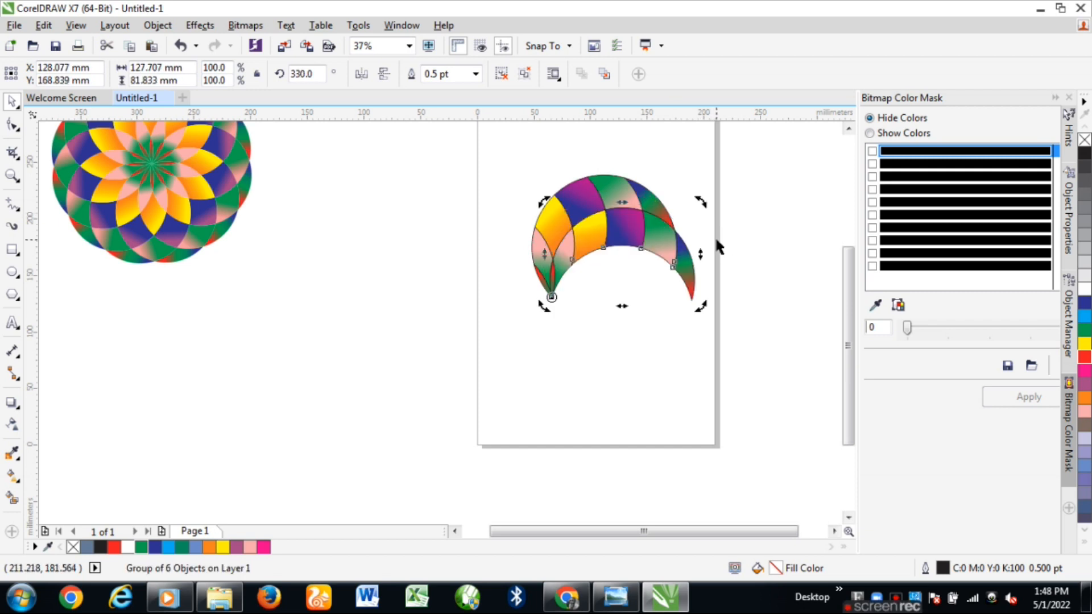
{"action": "key", "text": "ctrl+r"}
{"action": "key", "text": "ctrl+r"}
{"action": "key", "text": "ctrl+r"}
{"action": "key", "text": "ctrl+r"}
{"action": "key", "text": "ctrl+r"}
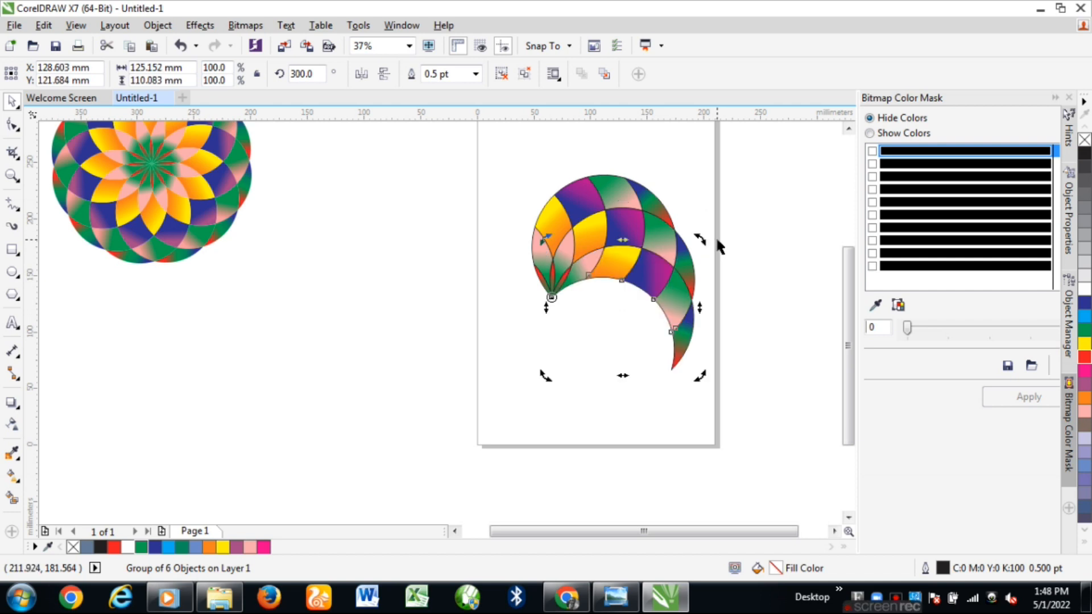
{"action": "key", "text": "ctrl+r"}
{"action": "key", "text": "ctrl+r"}
{"action": "key", "text": "ctrl+r"}
{"action": "key", "text": "ctrl+r"}
{"action": "key", "text": "ctrl+r"}
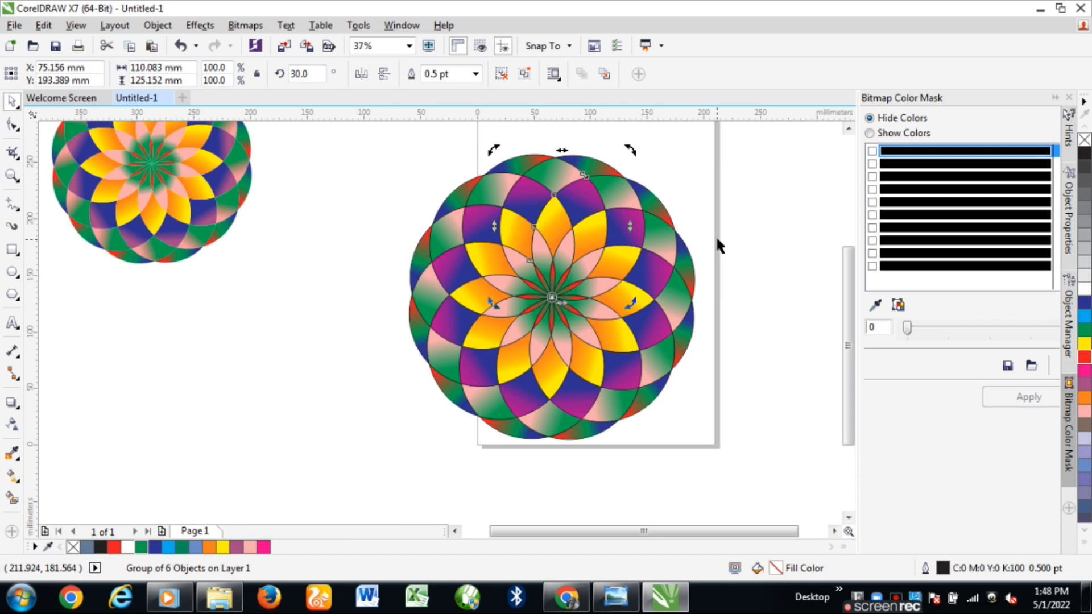
Remove the outlines from all twelve crescents of the new flower
{"action": "scroll", "coordinate": [512, 249], "scroll_direction": "down", "scroll_amount": 2}
{"action": "left_click_drag", "start_coordinate": [439, 165], "coordinate": [671, 381]}
{"action": "scroll", "coordinate": [532, 273], "scroll_direction": "up", "scroll_amount": 2}
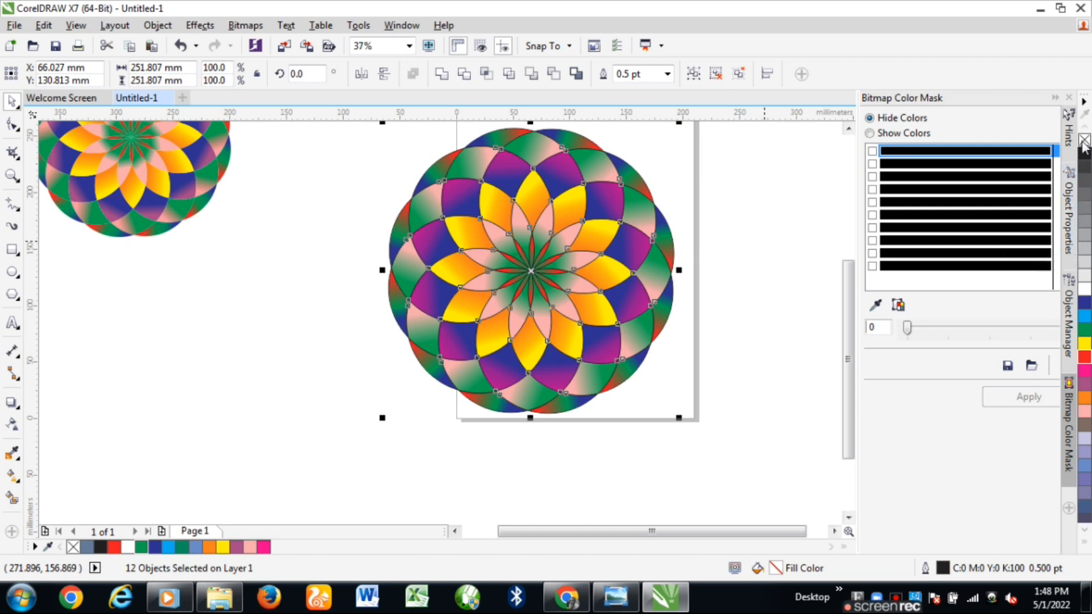
{"action": "scroll", "coordinate": [642, 199], "scroll_direction": "up", "scroll_amount": 2}
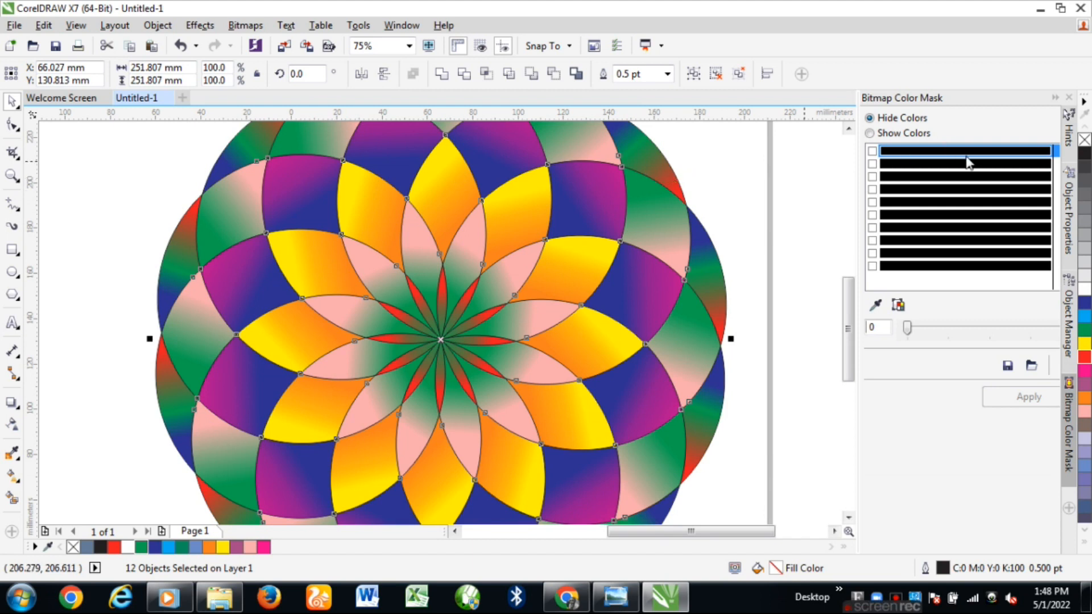
{"action": "right_click", "coordinate": [1084, 141]}
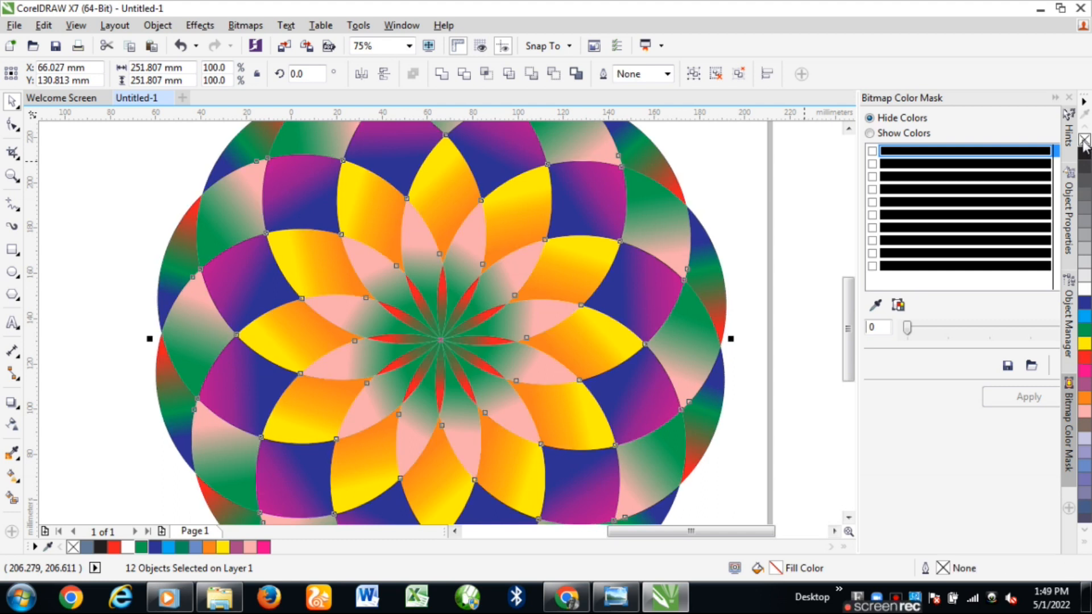
Shrink the new flower to about 131 mm wide in the upper part of the page and group its twelve crescents
{"action": "scroll", "coordinate": [381, 278], "scroll_direction": "down", "scroll_amount": 2}
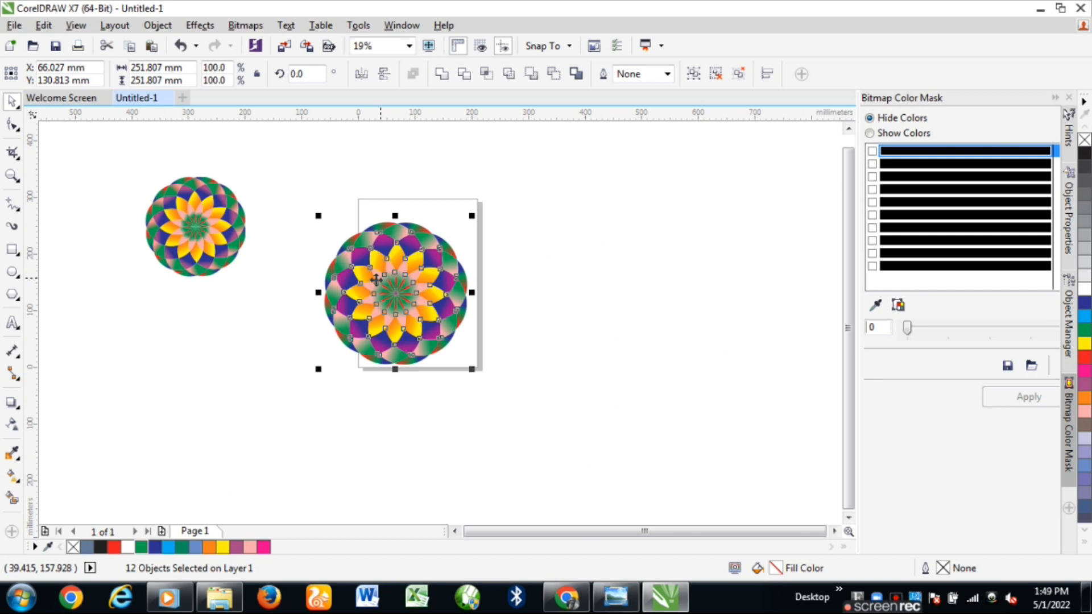
{"action": "left_click_drag", "start_coordinate": [450, 248], "coordinate": [428, 239]}
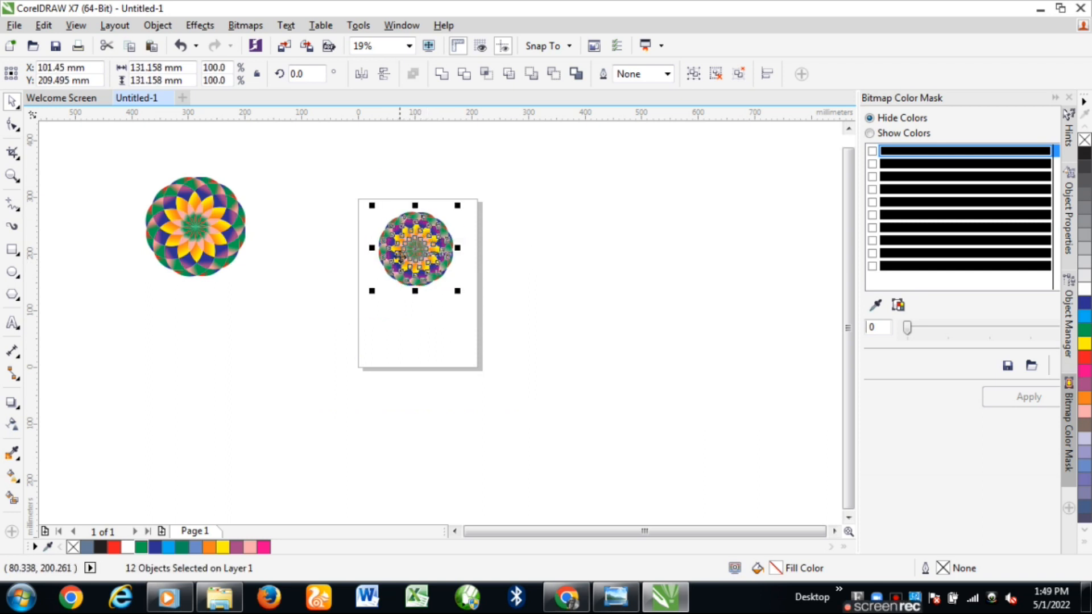
{"action": "key", "text": "ctrl+g"}
Group the reference flower and place it on the page below the new one, scaled to 79%, about 139 mm wide
{"action": "left_click_drag", "start_coordinate": [167, 183], "coordinate": [256, 289]}
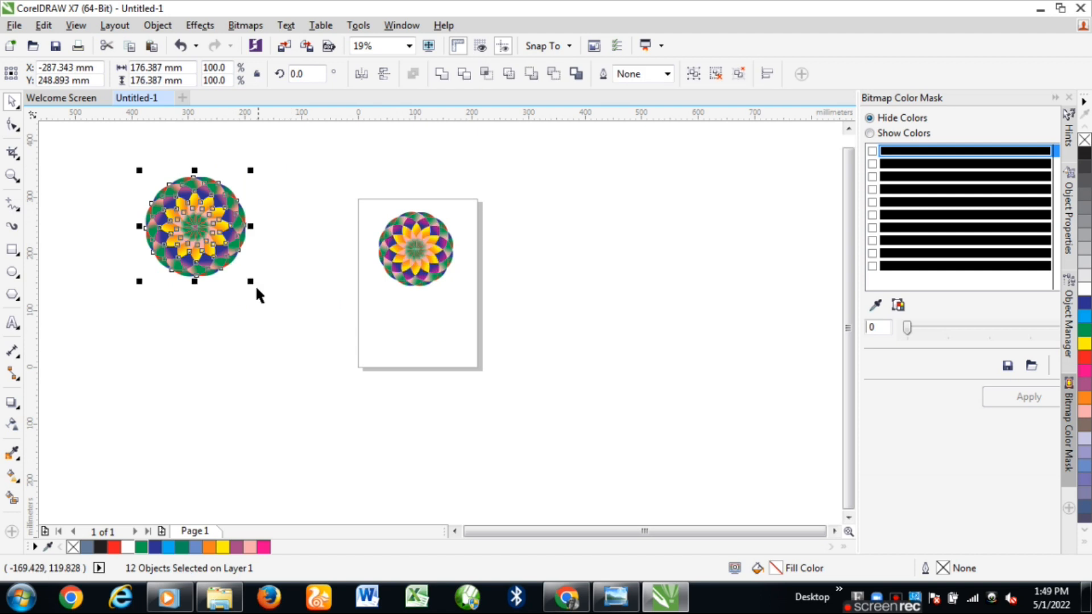
{"action": "key", "text": "ctrl+g"}
{"action": "left_click_drag", "start_coordinate": [196, 225], "coordinate": [422, 341]}
{"action": "left_click_drag", "start_coordinate": [477, 397], "coordinate": [426, 332]}
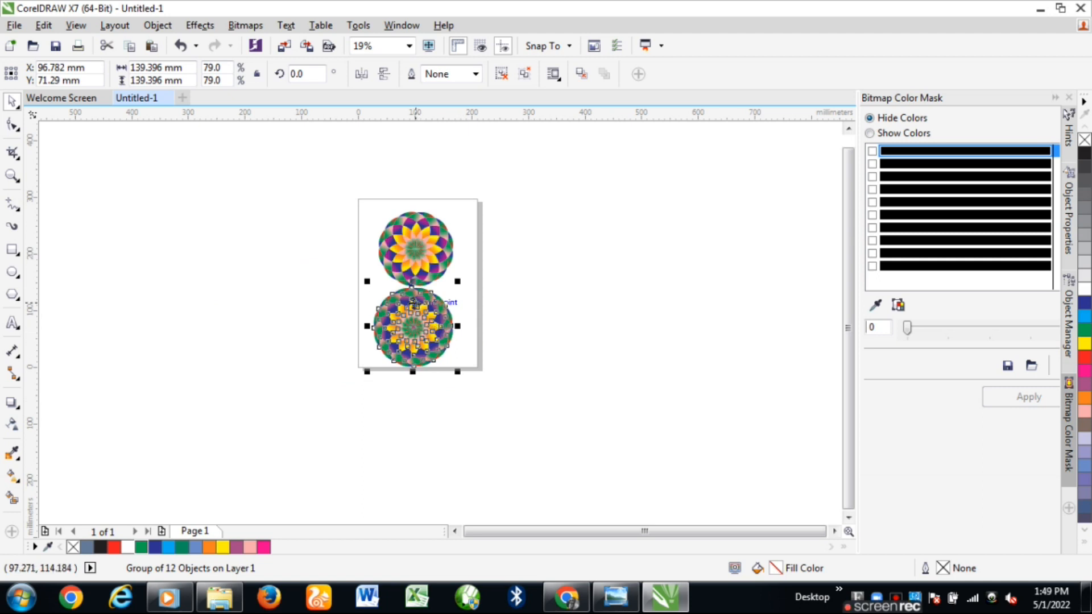
Preview the page with both flowers in full screen
{"action": "scroll", "coordinate": [414, 303], "scroll_direction": "up", "scroll_amount": 2}
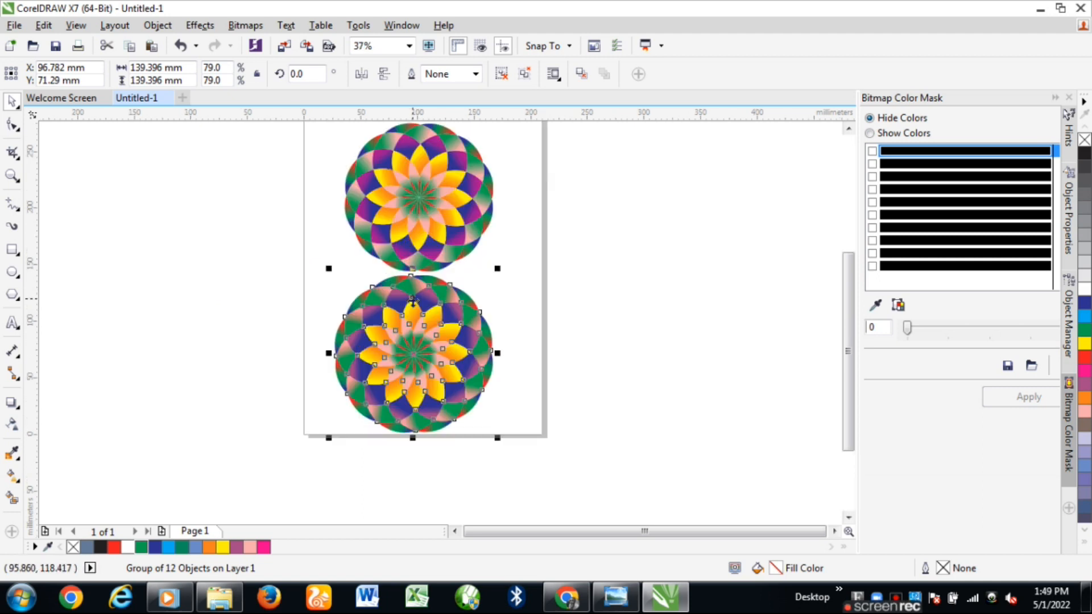
{"action": "key", "text": "F9"}
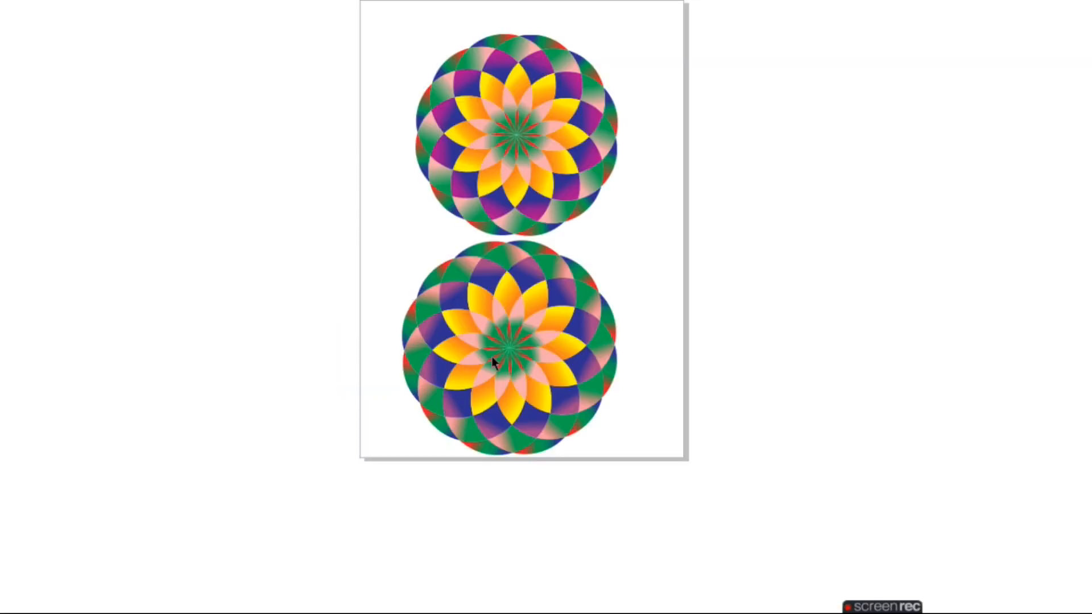